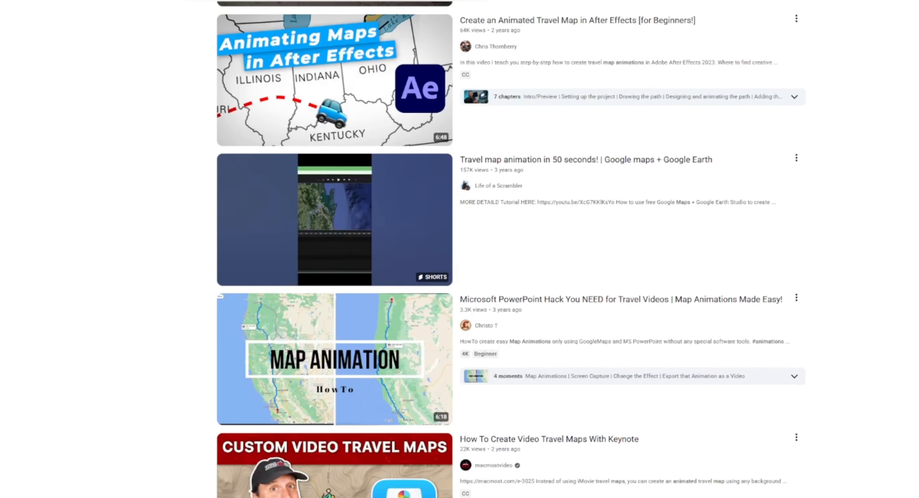
scroll(335, 282, "down", 3)
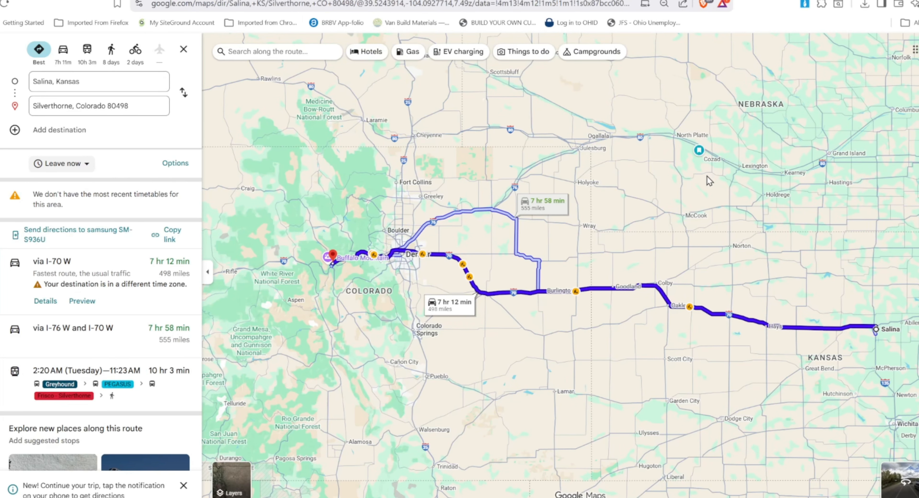
Capture a full-screen screenshot of the Salina-to-Silverthorne Google Maps driving route.
key("super+shift+s")
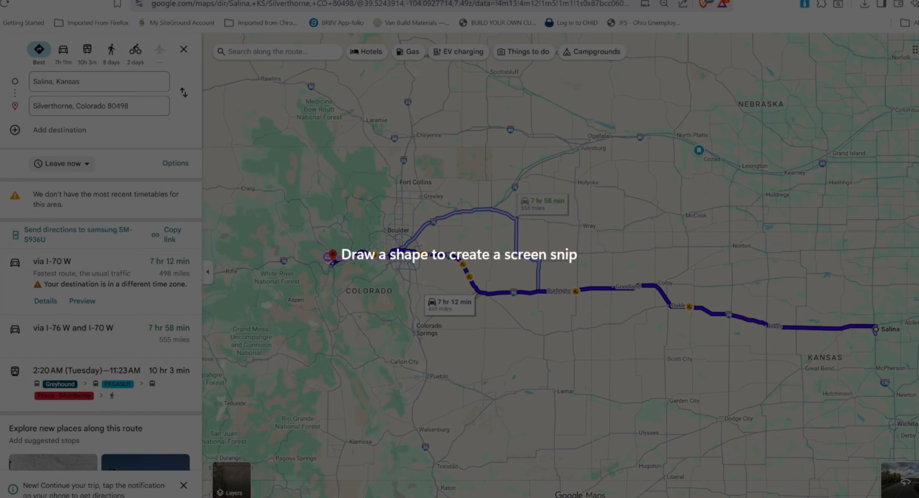
key("Escape")
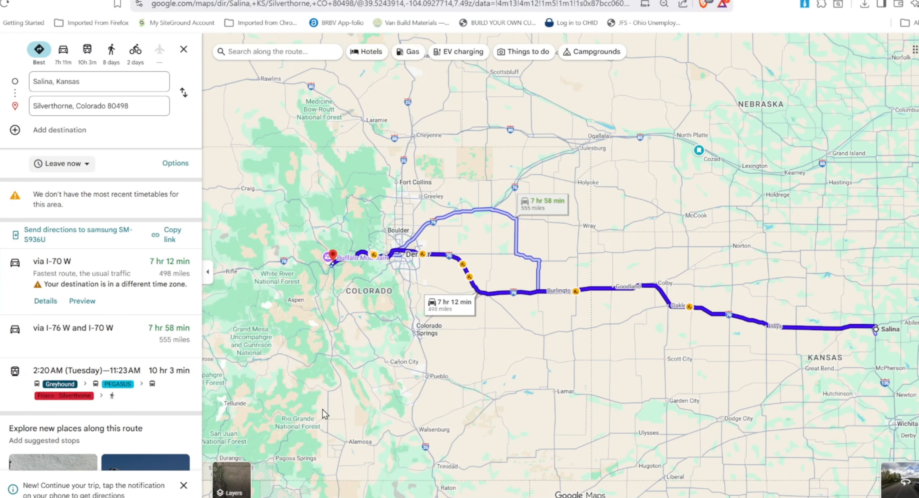
Paste the route screenshot onto the first PowerPoint slide as a picture.
left_click(257, 497)
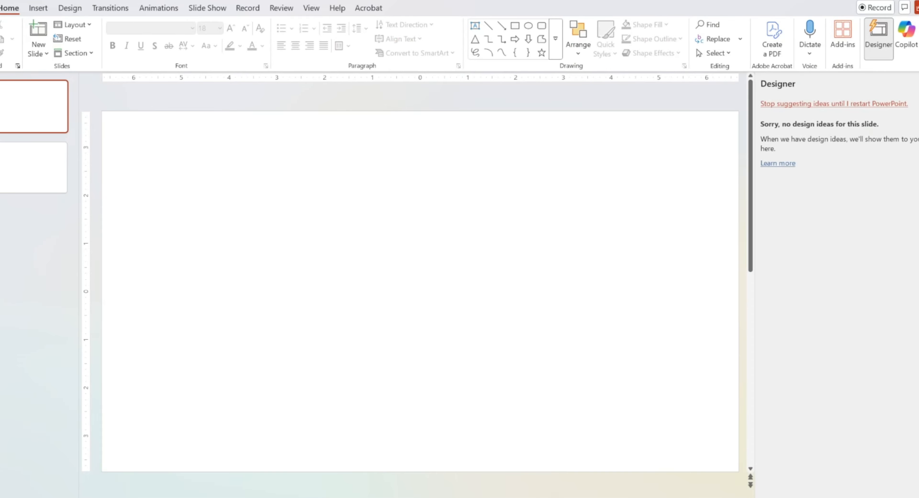
right_click(302, 226)
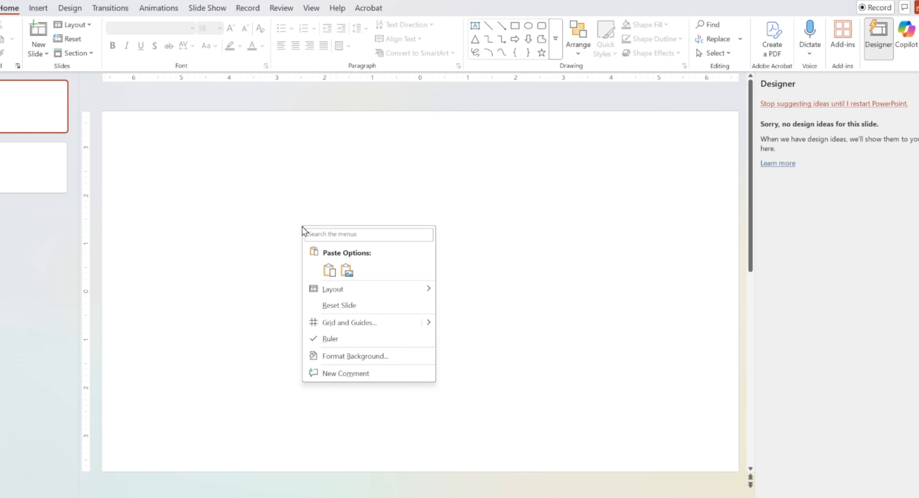
left_click(346, 270)
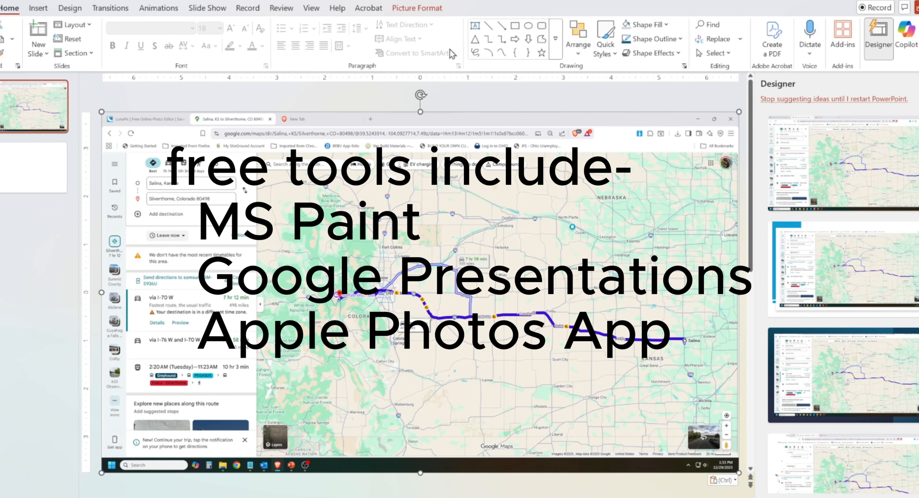
Crop the browser bars off the top and the taskbar off the bottom of the screenshot.
left_click(421, 10)
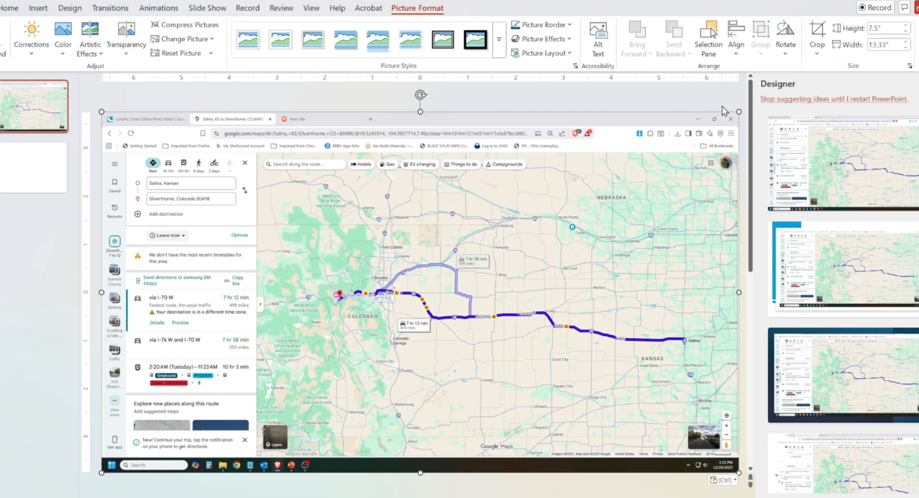
left_click(817, 34)
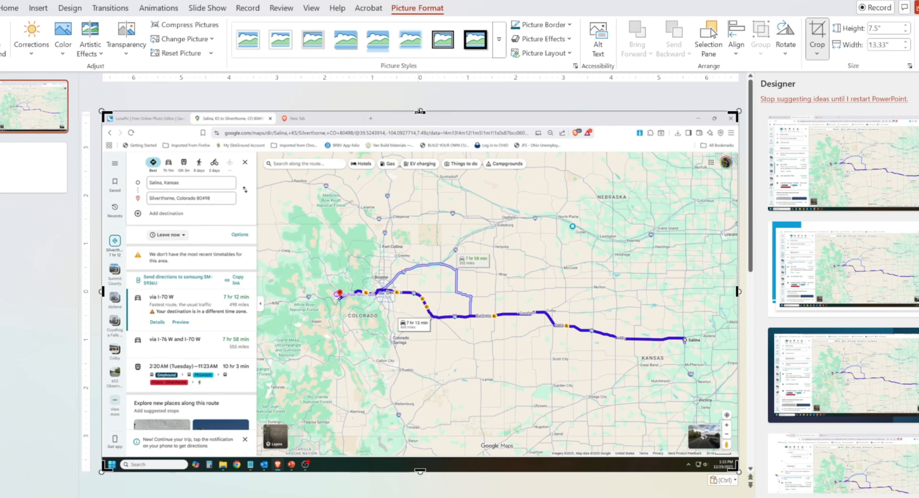
left_click_drag(420, 111, 420, 173)
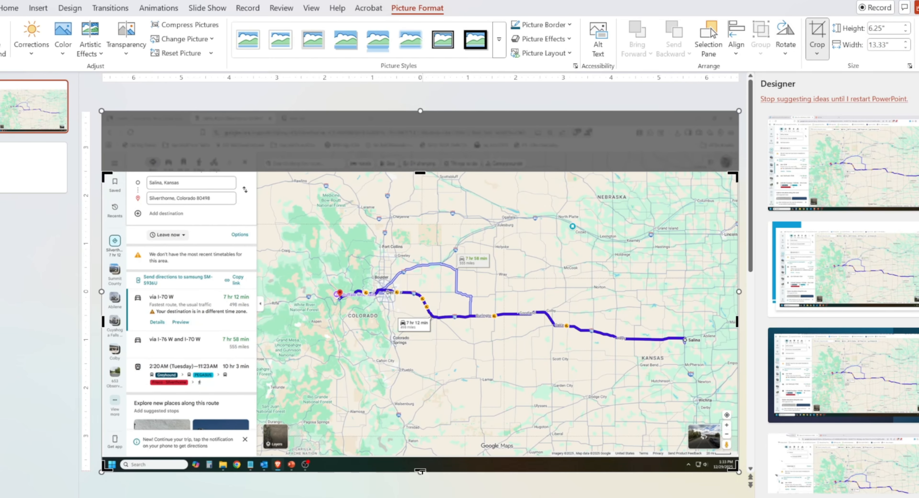
left_click_drag(420, 472, 428, 451)
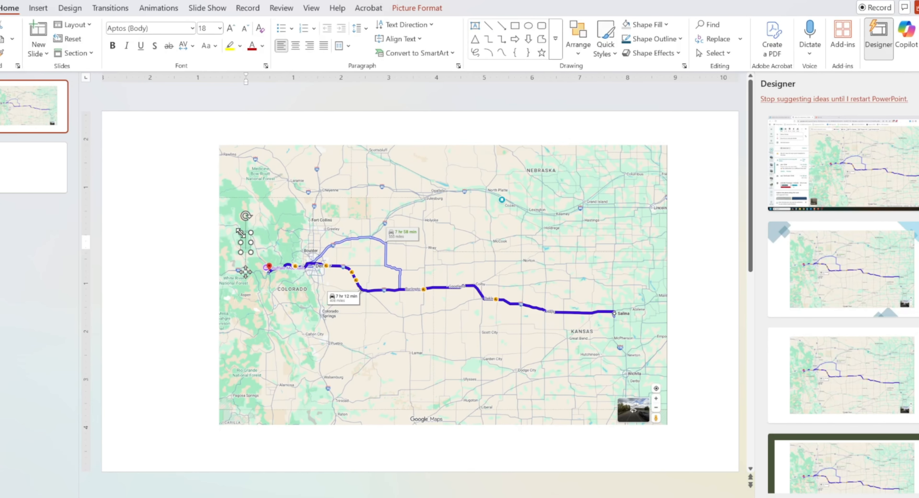
Add a 'start' text label formatted in bold red with a background fill.
type("rt")
left_click(666, 25)
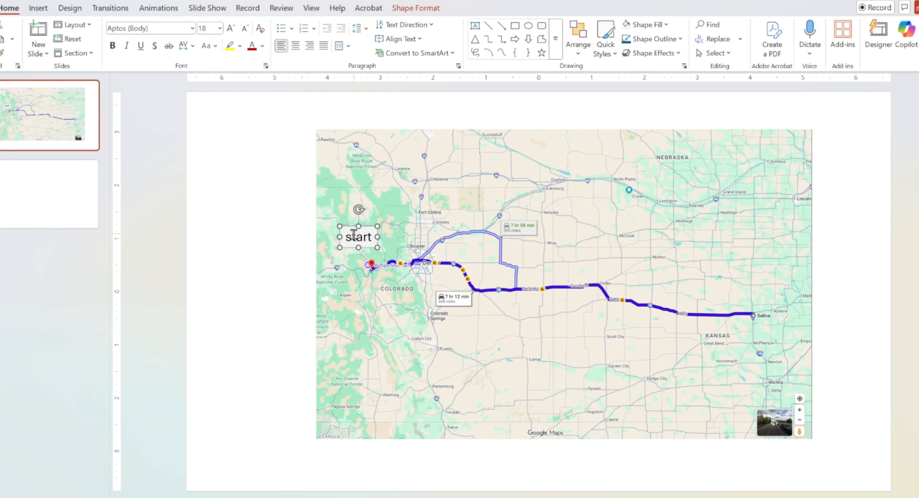
double_click(353, 234)
left_click(251, 46)
left_click(113, 46)
left_click(321, 240)
left_click(352, 248)
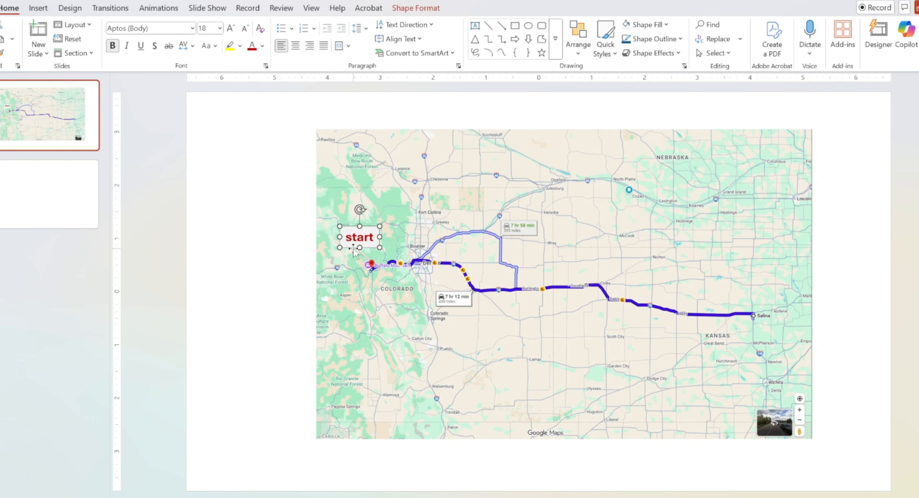
Duplicate the label, move it next to Salina and rename it 'finish'.
key("ctrl+c")
key("ctrl+v")
left_click_drag(358, 258, 766, 352)
double_click(775, 340)
type("finish")
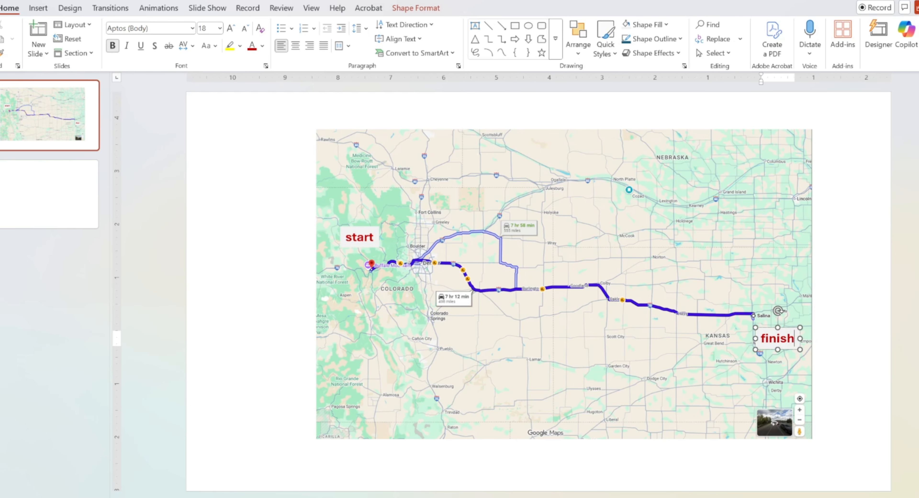
left_click(751, 375)
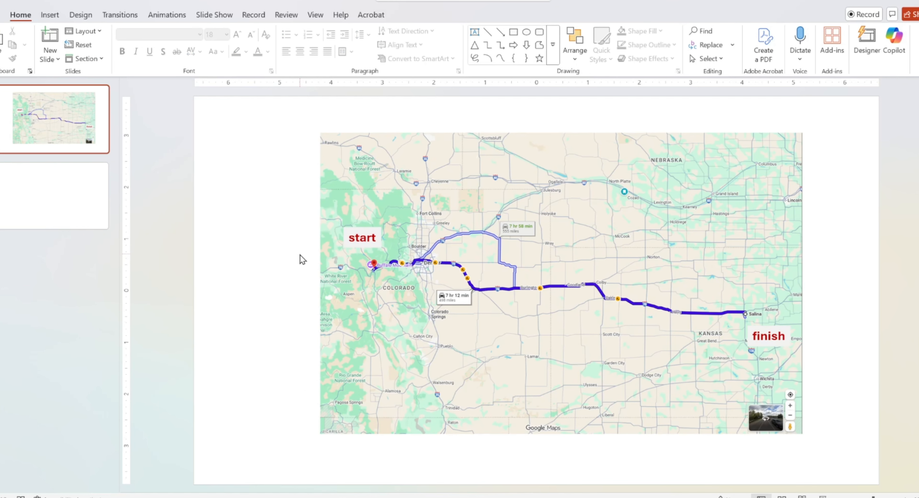
Paste the labelled map onto slide 2 as one picture and save it as an image.
key("ctrl+a")
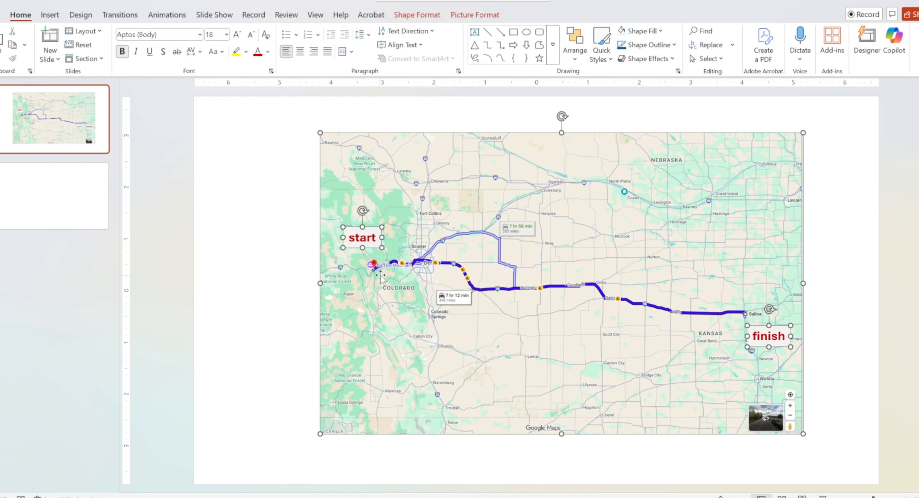
right_click(401, 275)
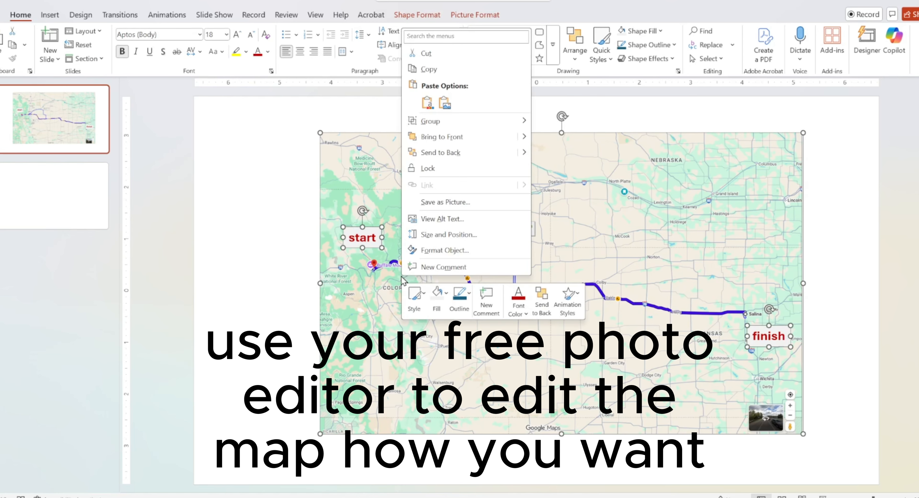
left_click(428, 69)
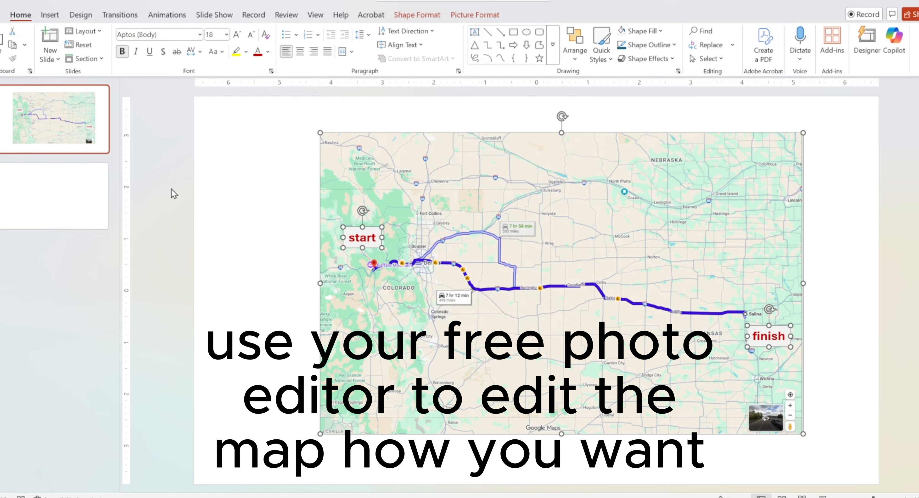
left_click(78, 201)
right_click(454, 228)
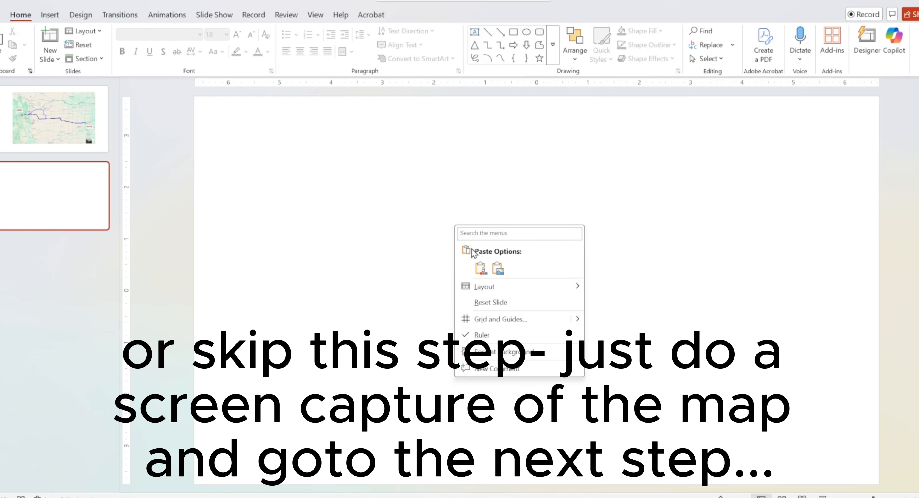
left_click(500, 273)
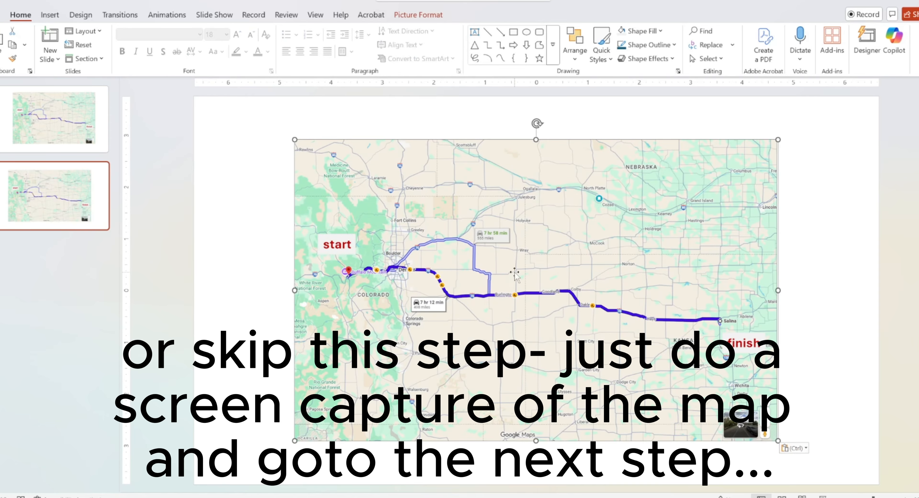
right_click(550, 265)
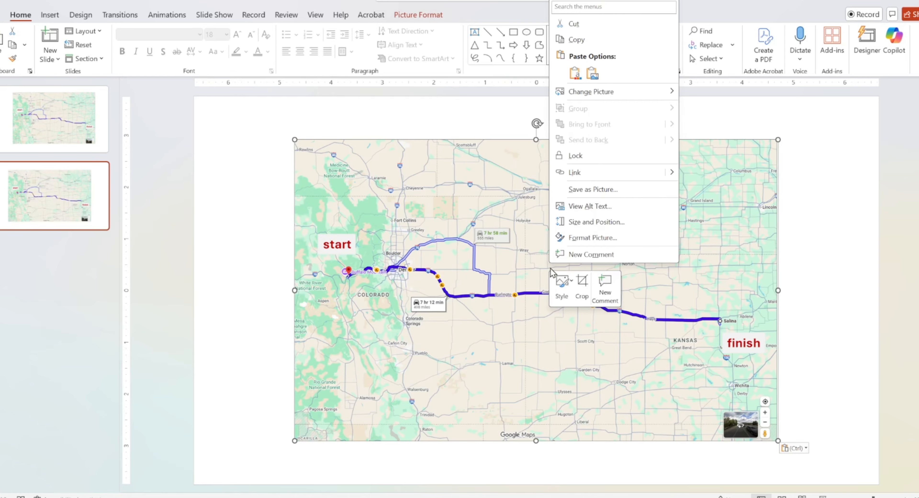
left_click(600, 189)
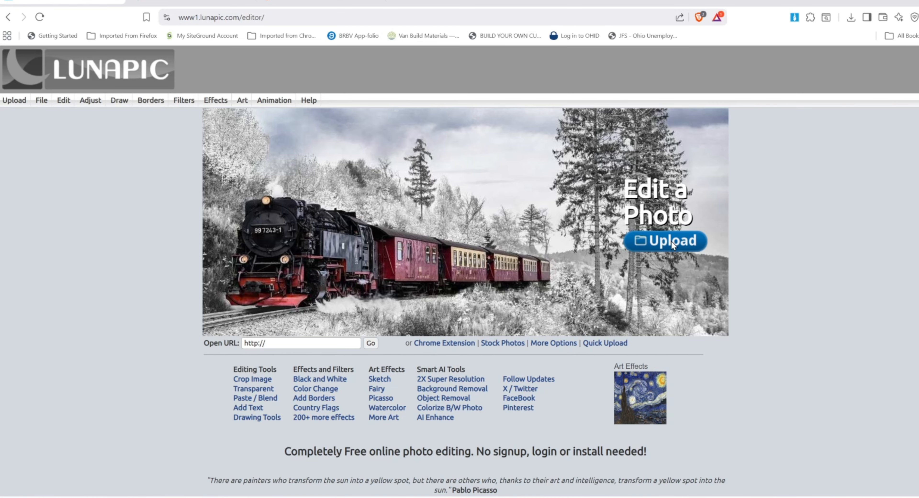
Upload the just-van photo into LunaPic as a 1093x698 JPG.
left_click(672, 246)
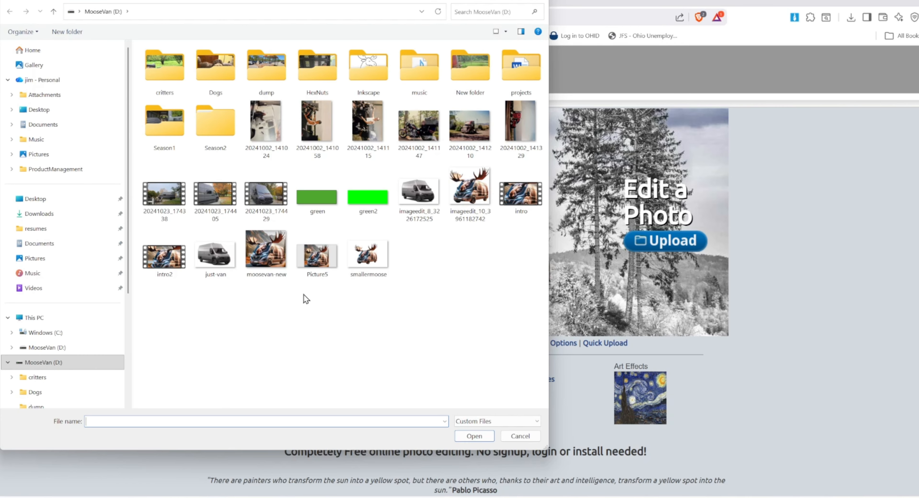
double_click(219, 264)
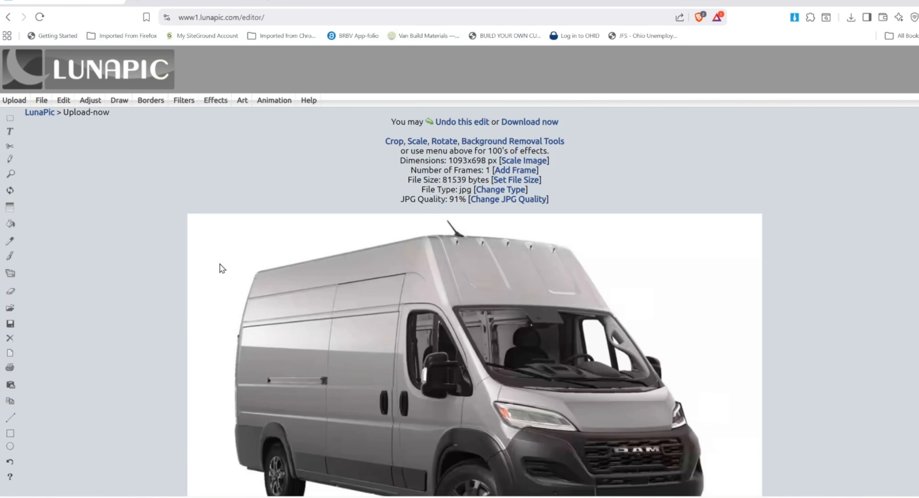
scroll(353, 327, "down", 1)
scroll(358, 329, "down", 1)
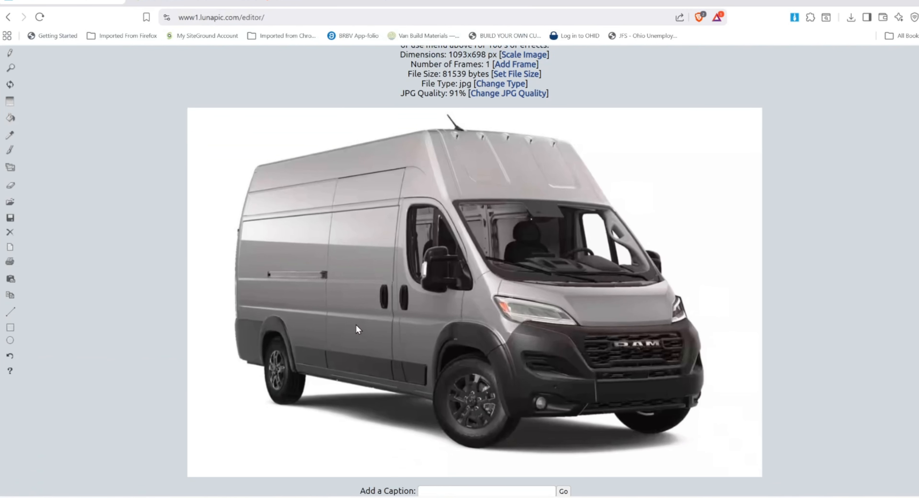
scroll(358, 329, "up", 1)
scroll(36, 118, "up", 1)
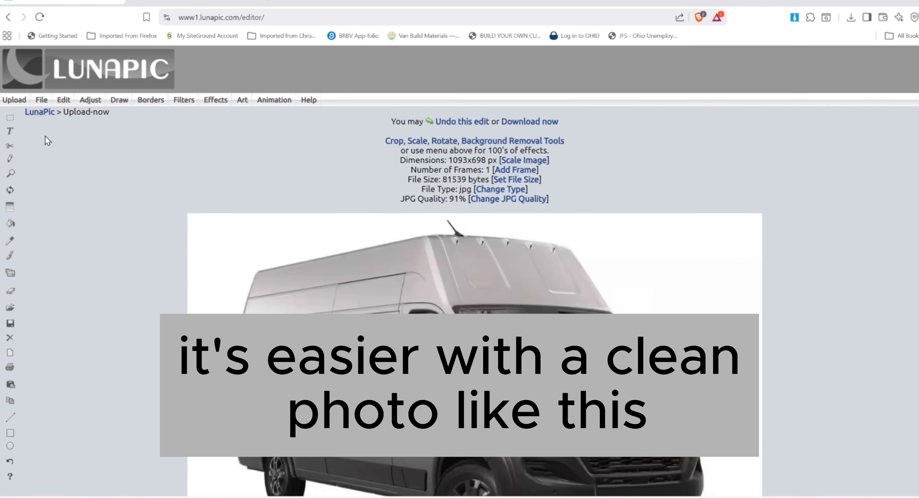
Make the white background around the van transparent with the Transparent Background tool.
left_click(48, 102)
mouse_move(55, 106)
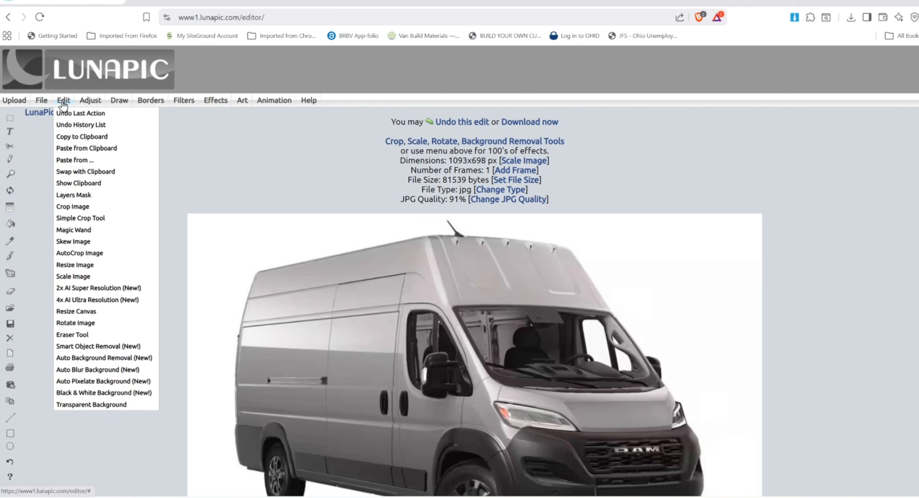
left_click(123, 407)
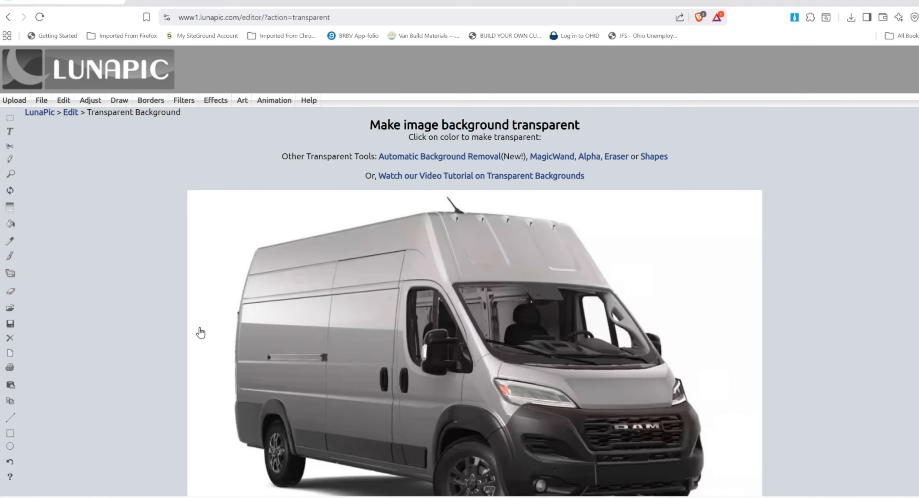
left_click(206, 250)
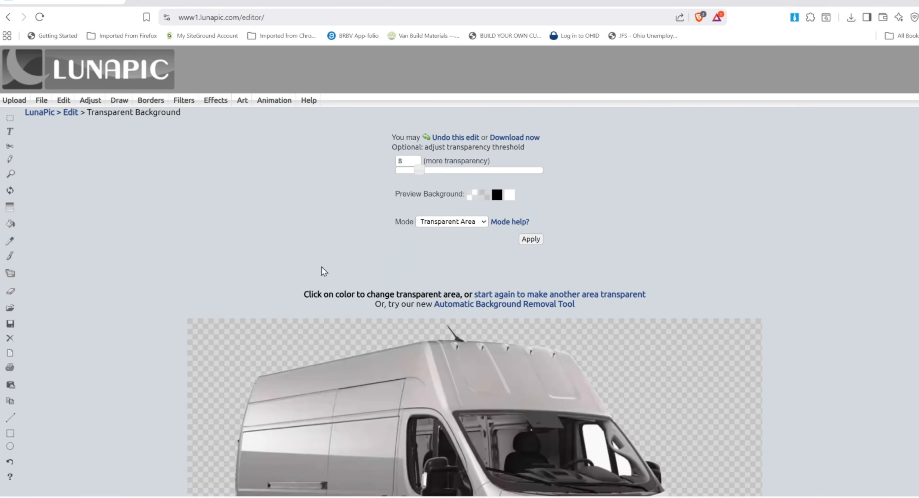
scroll(392, 272, "down", 2)
scroll(499, 214, "down", 1)
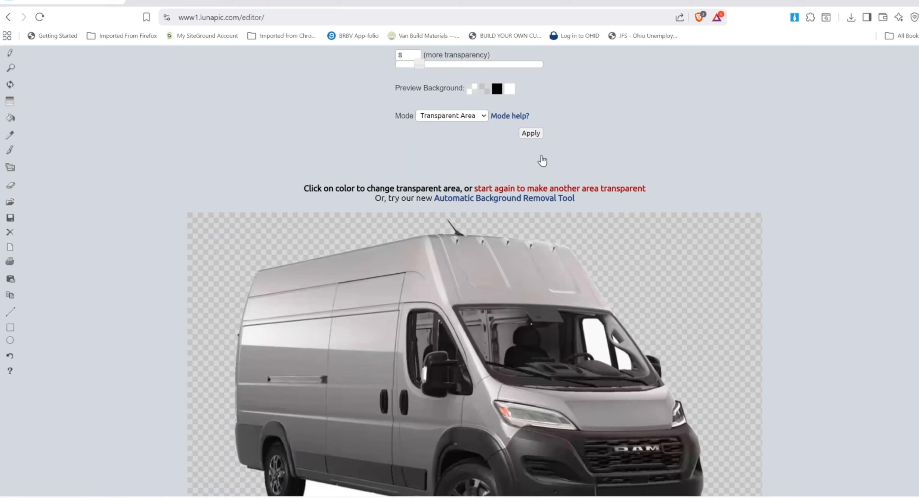
left_click(532, 135)
Clear the remaining white areas, including the windshield, applying each transparency change.
scroll(770, 356, "down", 3)
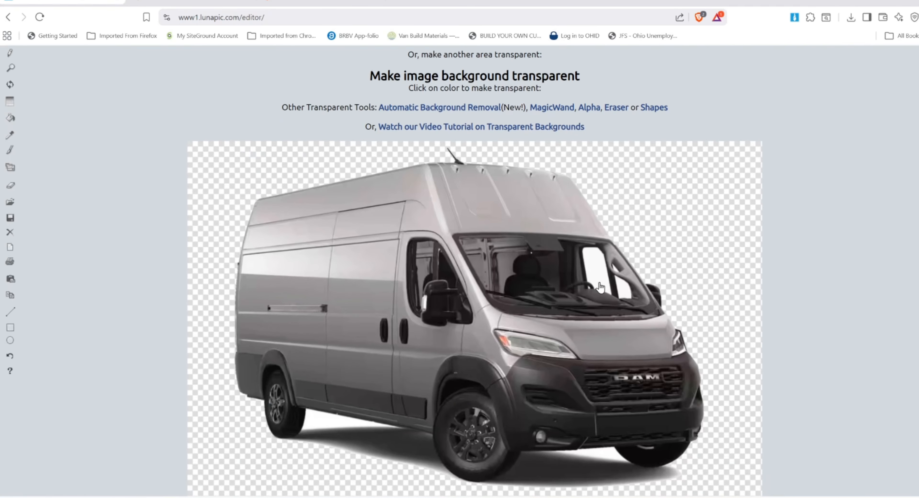
left_click(594, 269)
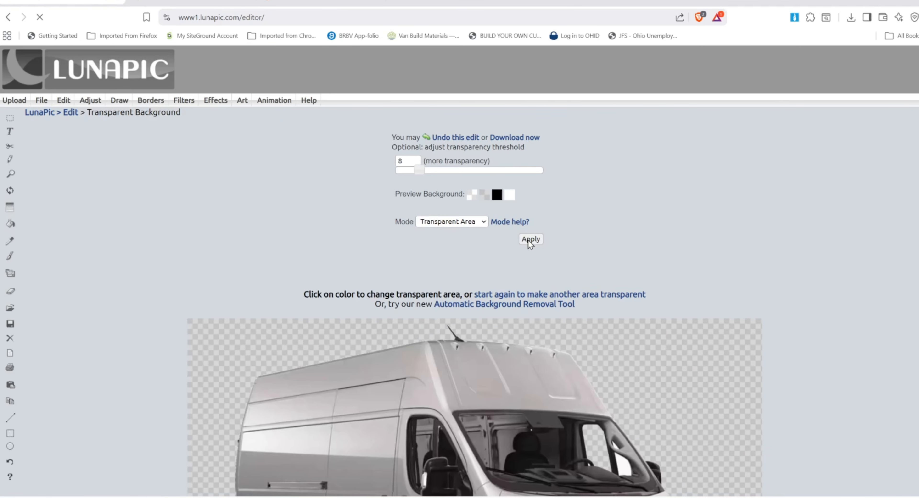
left_click(527, 239)
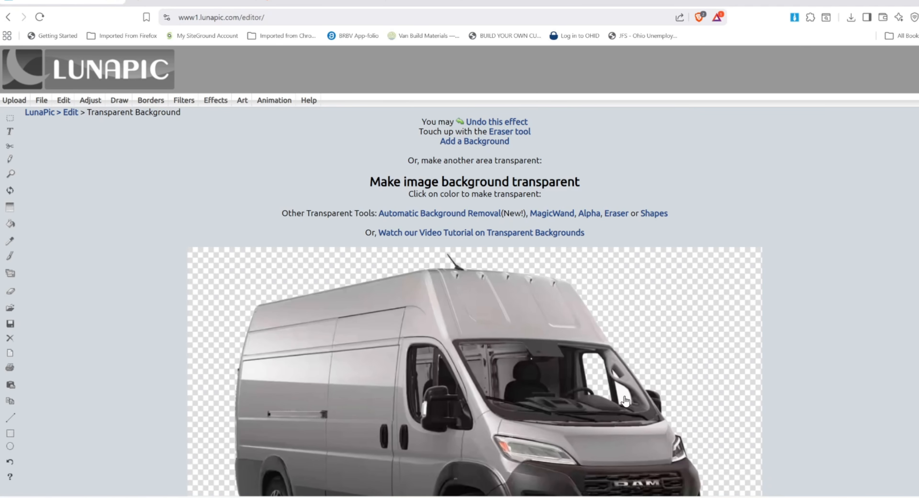
left_click(623, 402)
left_click(532, 240)
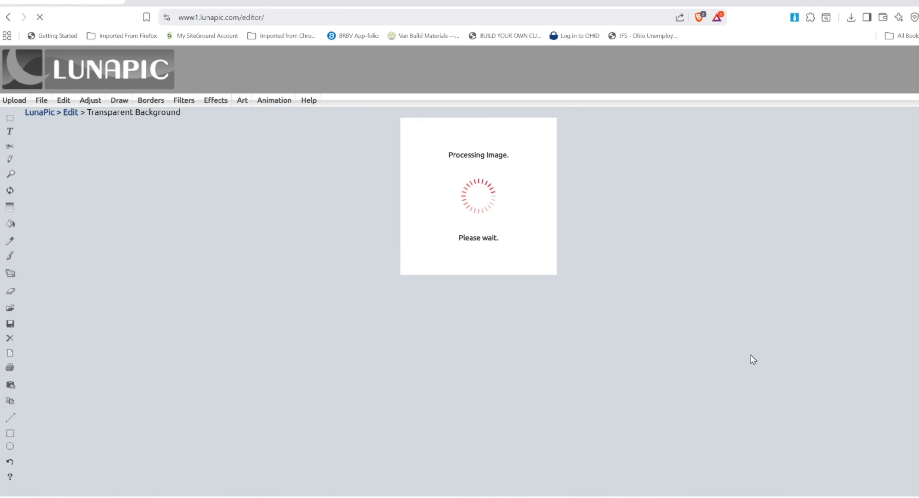
scroll(378, 360, "down", 5)
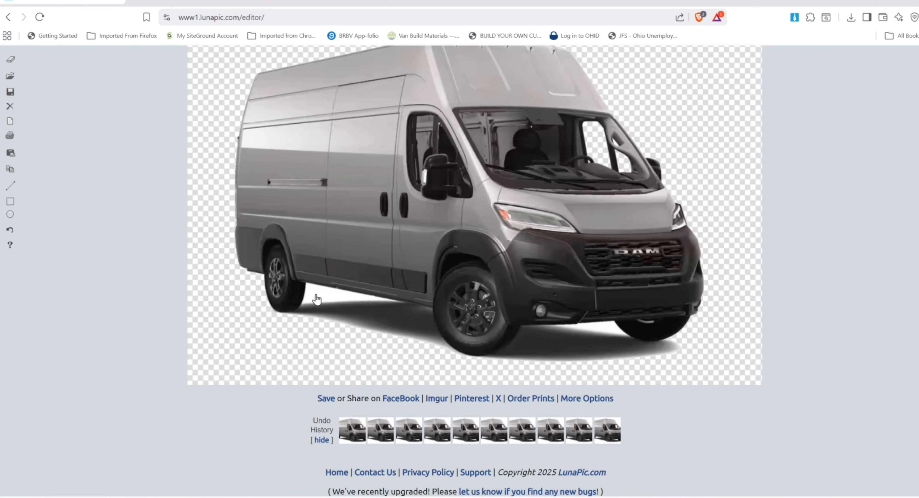
left_click(318, 300)
left_click(530, 239)
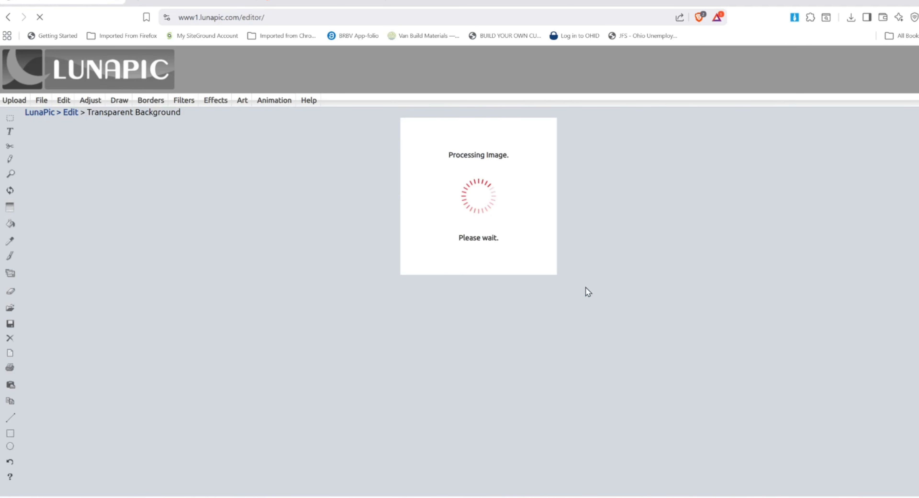
scroll(607, 357, "down", 5)
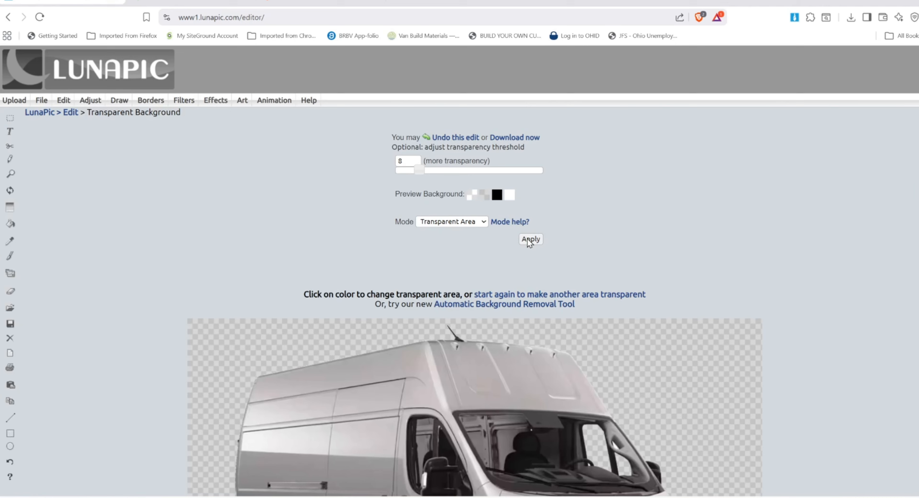
left_click(530, 239)
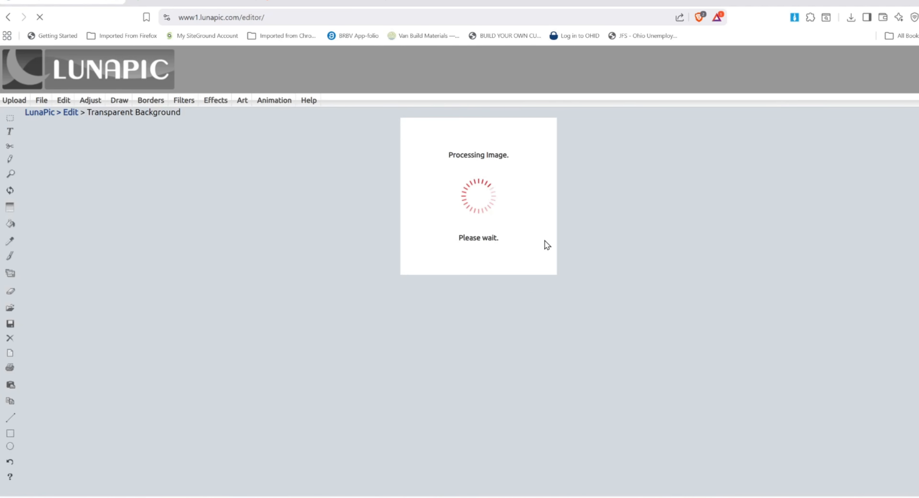
scroll(357, 328, "down", 5)
scroll(366, 338, "up", 3)
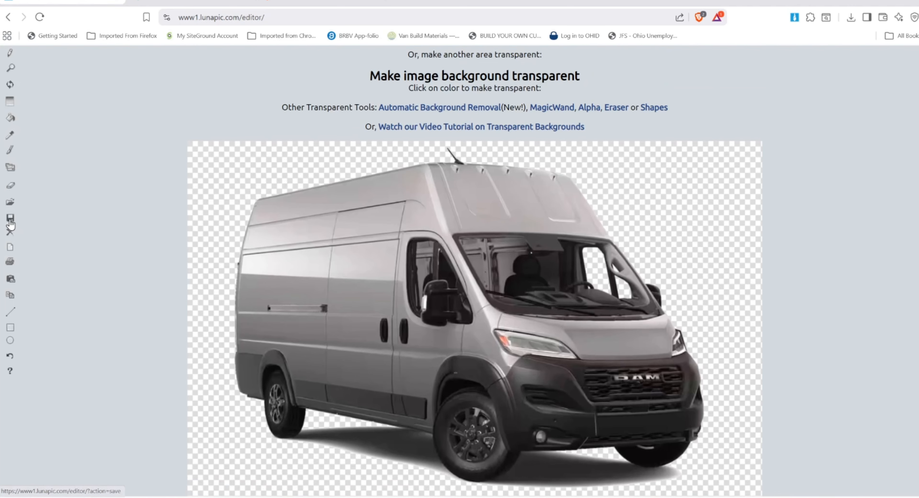
left_click(11, 223)
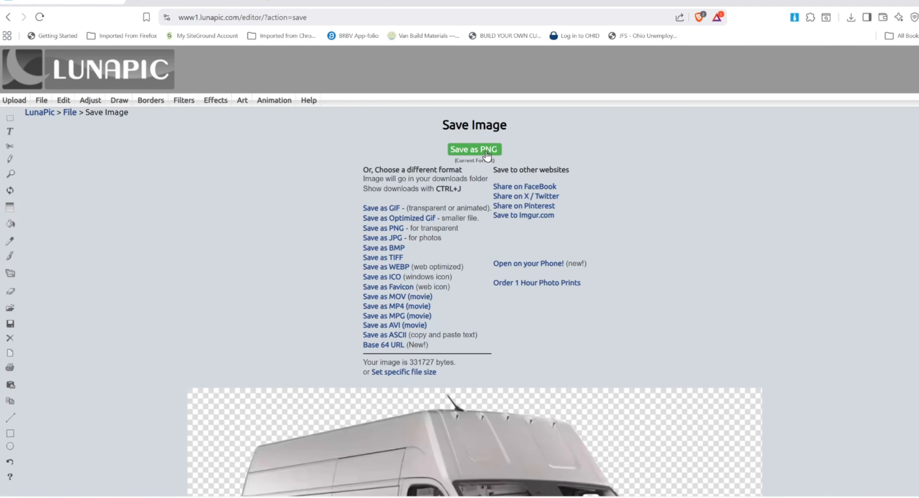
Save the transparent van image as a PNG named van2.
left_click(474, 150)
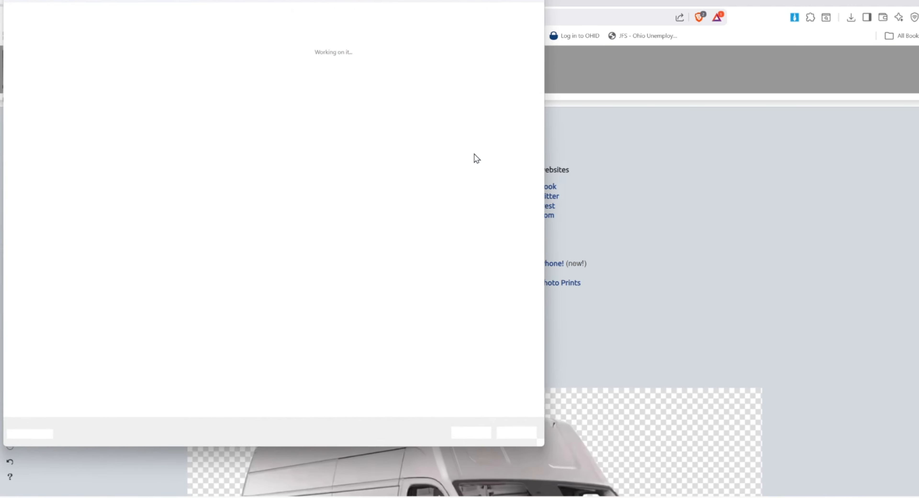
left_click(312, 94)
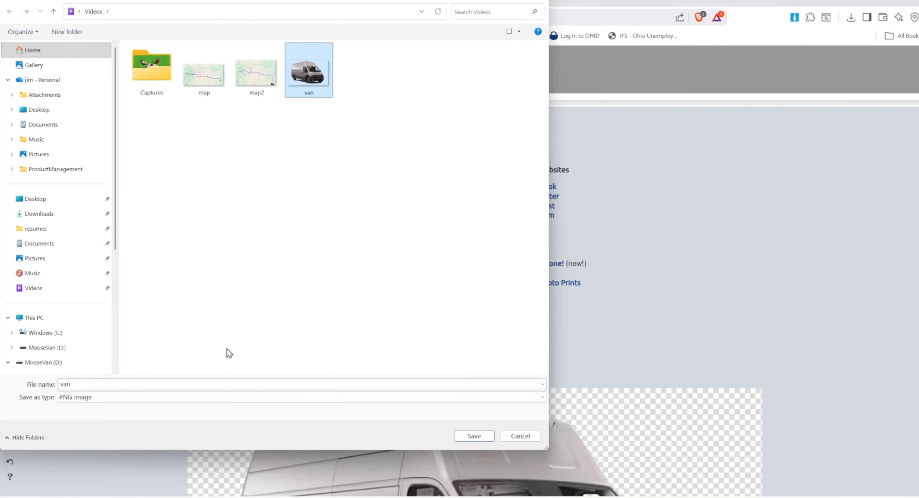
left_click(213, 383)
type("2")
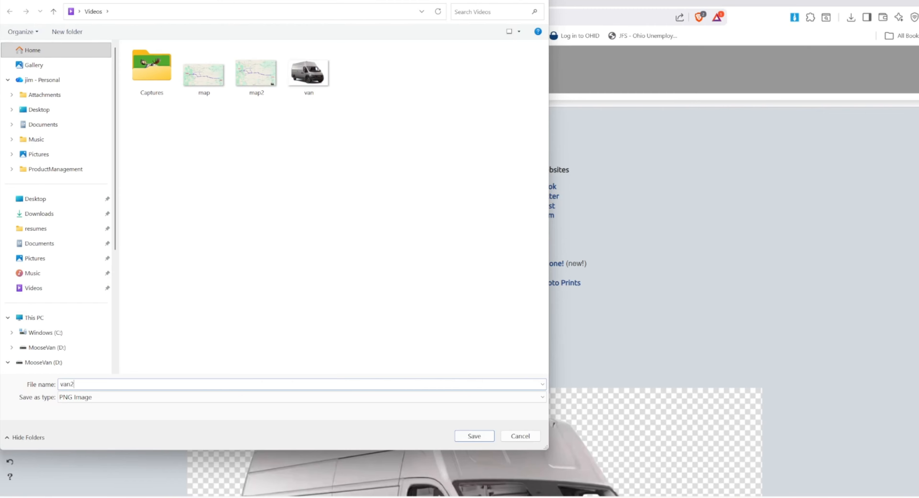
key("Return")
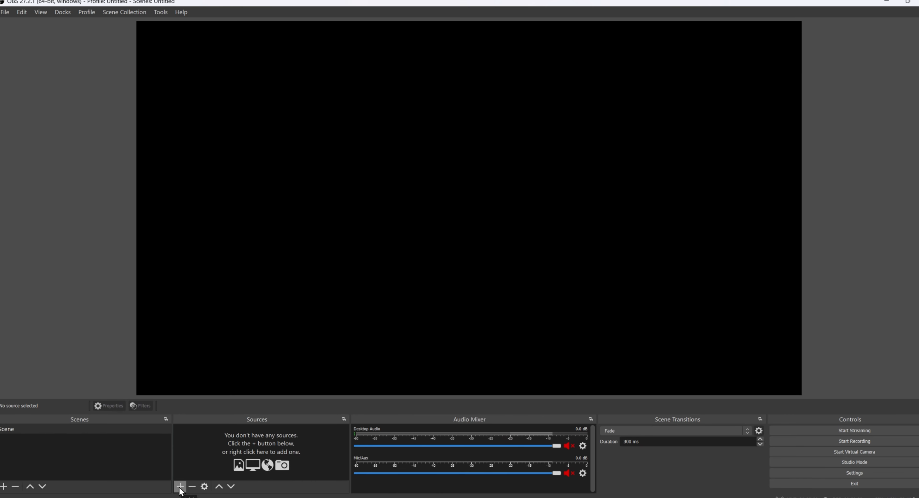
Add an Image source showing map2.png to the scene.
left_click(179, 487)
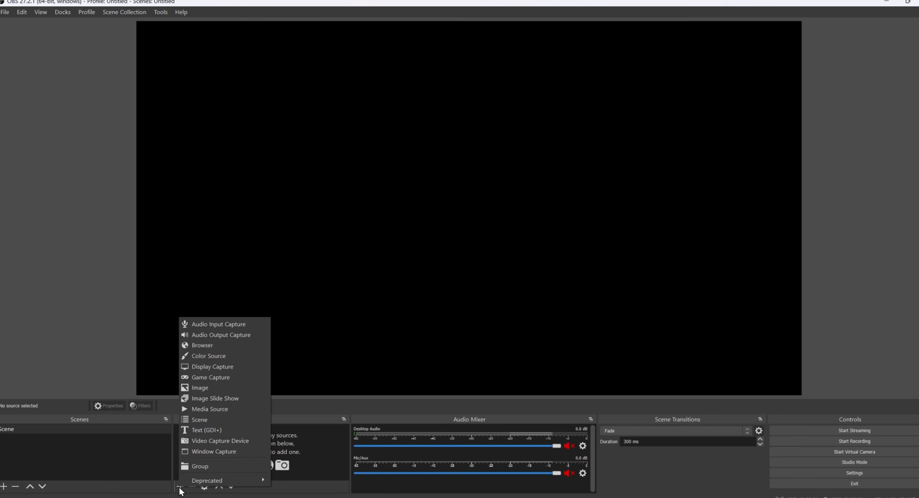
left_click(212, 388)
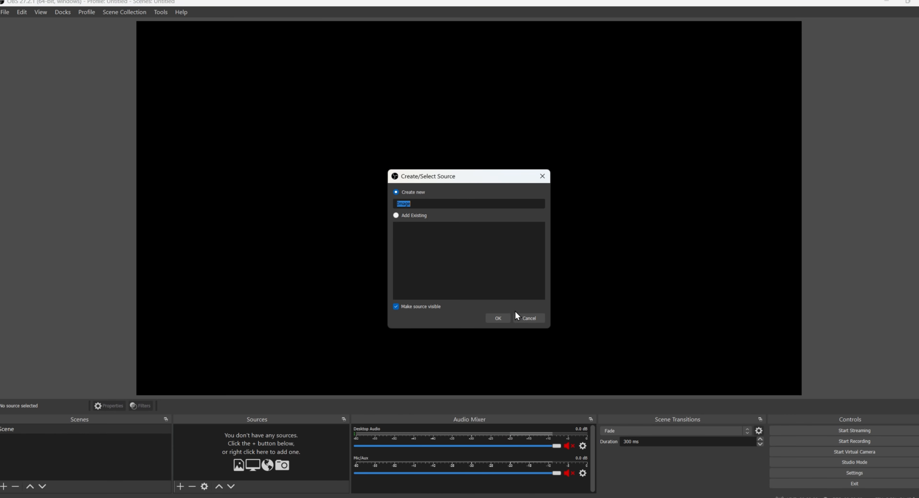
left_click(499, 318)
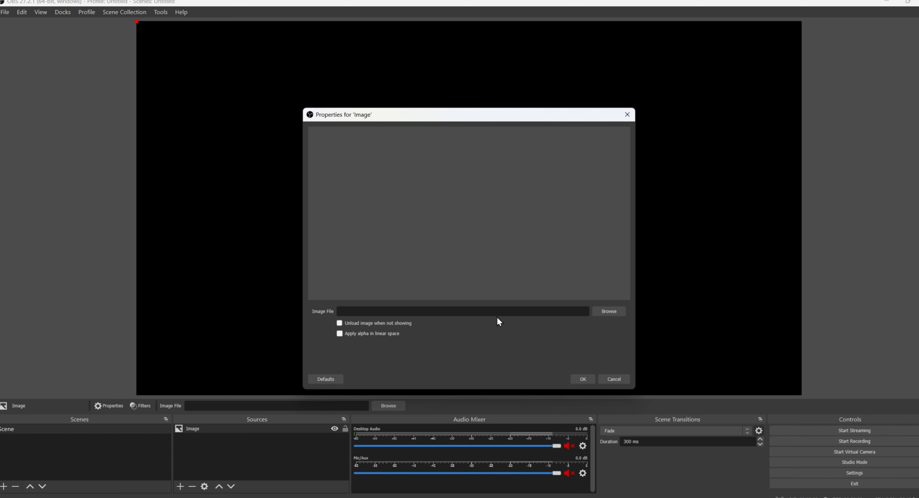
left_click(599, 312)
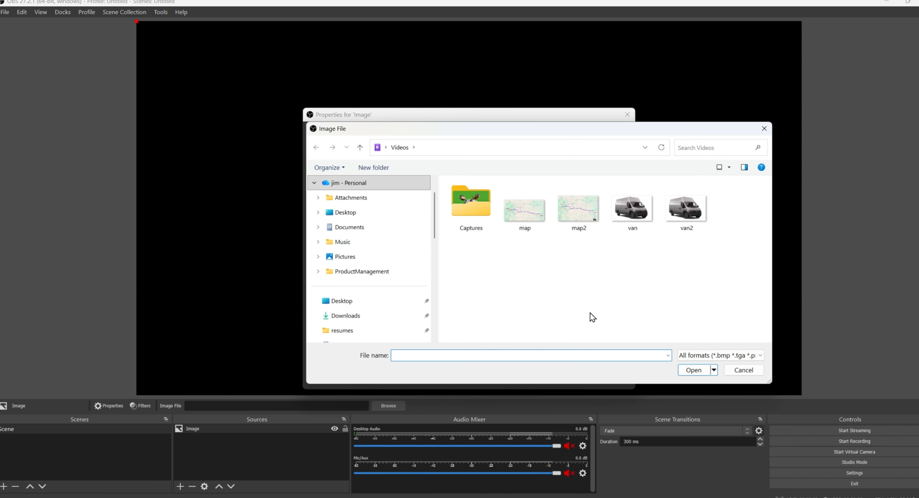
left_click(563, 213)
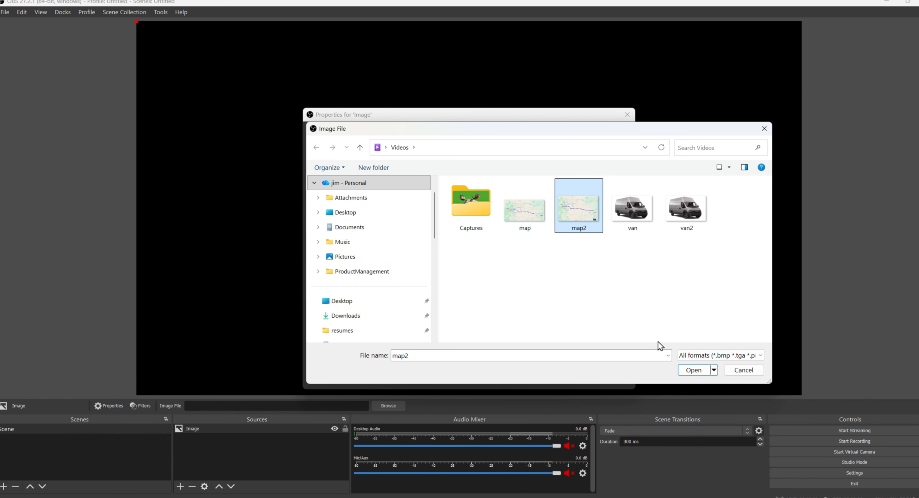
left_click(692, 370)
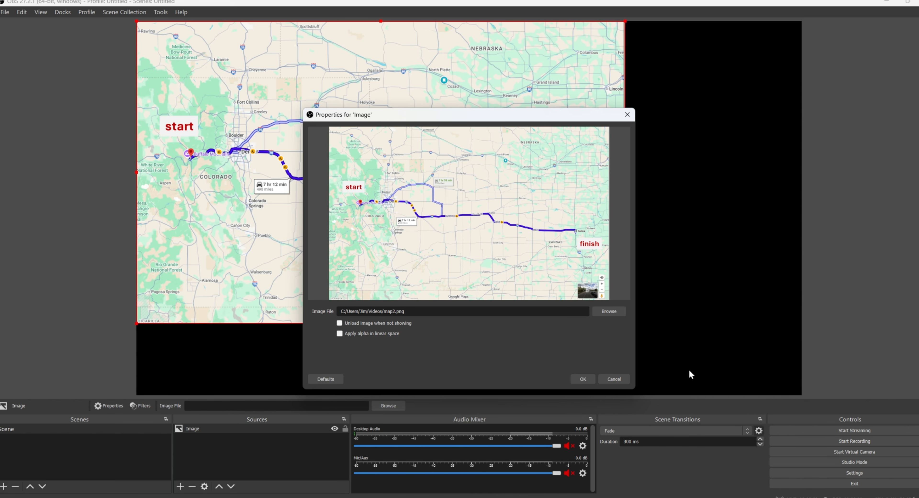
left_click(583, 379)
Resize and position the map image to fill the whole canvas.
left_click_drag(626, 323, 763, 376)
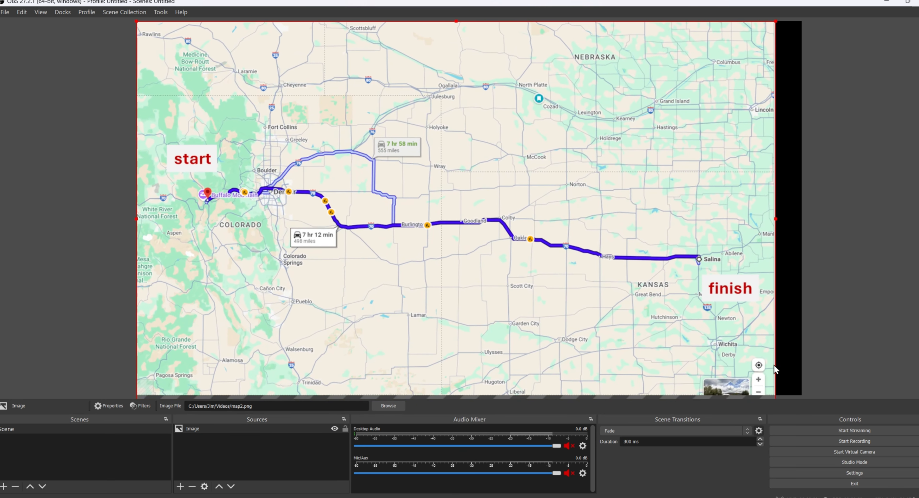
left_click_drag(667, 340, 650, 292)
left_click_drag(768, 372, 808, 395)
mouse_move(658, 333)
left_mouse_down()
mouse_move(662, 340)
mouse_move(644, 357)
mouse_move(651, 333)
left_mouse_up()
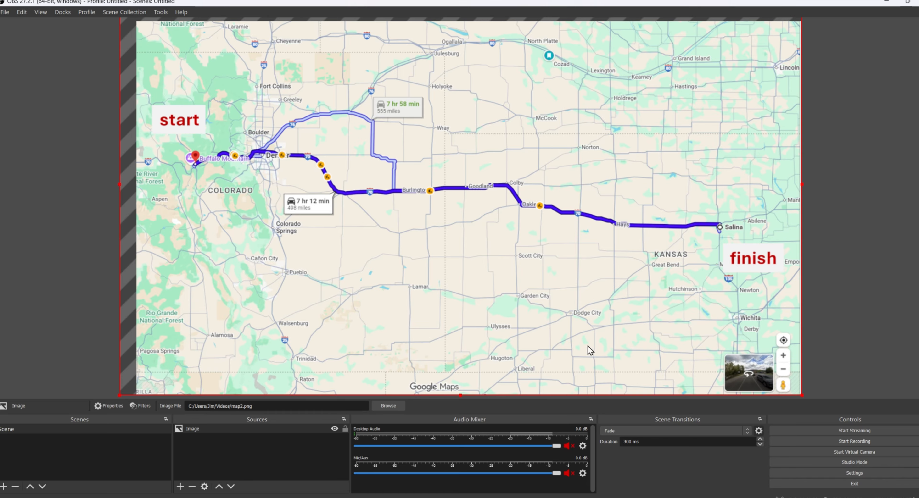
Add van2.png as a second image source and shrink it beside the start label.
left_click(179, 489)
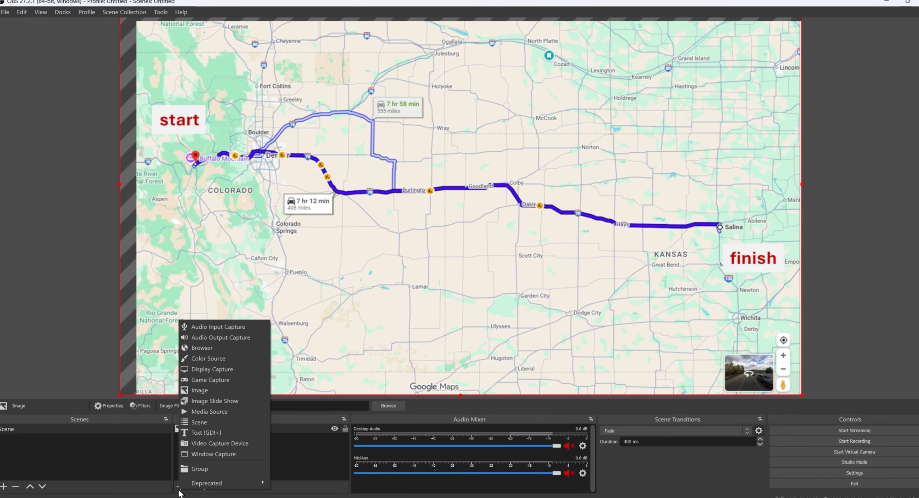
left_click(203, 393)
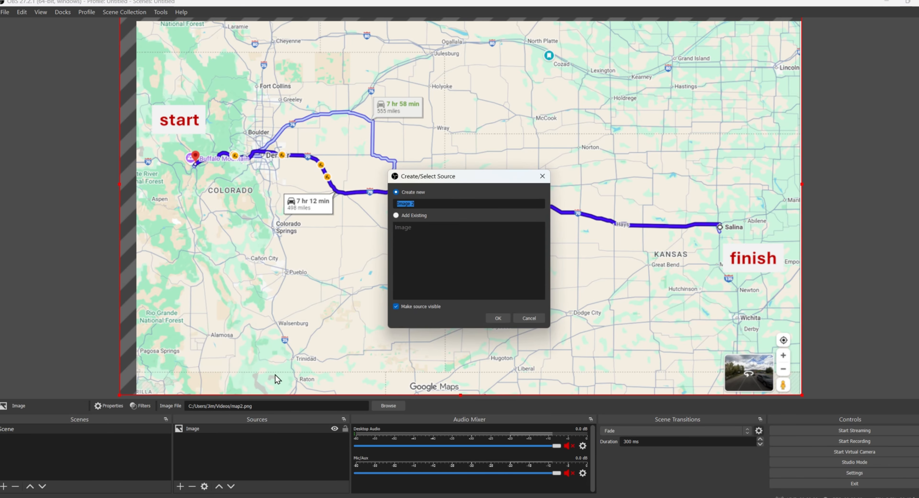
left_click(501, 319)
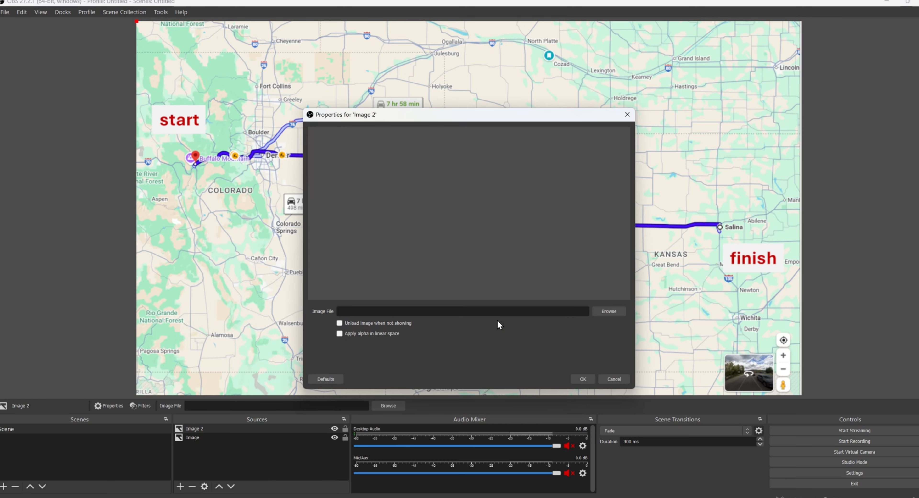
left_click(610, 312)
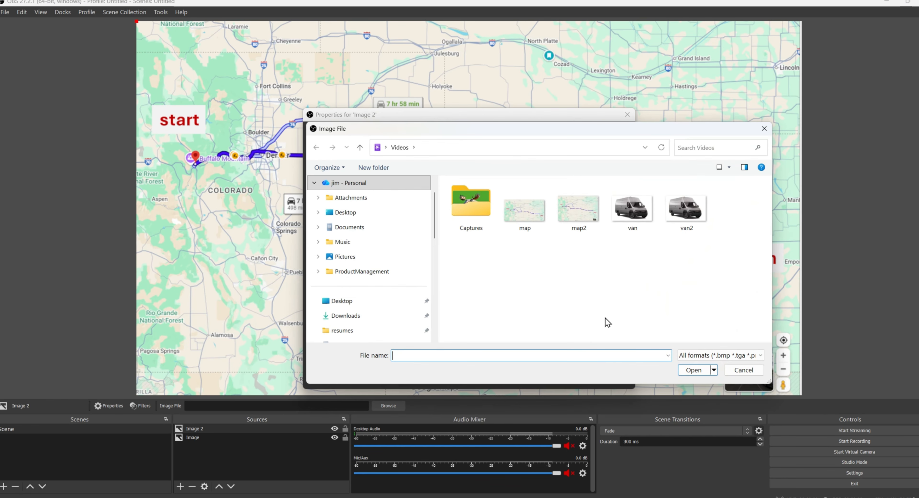
left_click(684, 215)
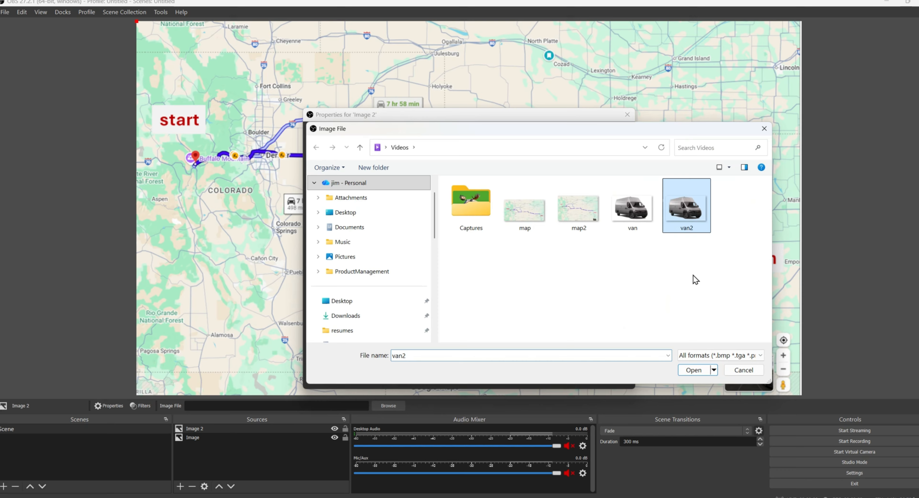
left_click(692, 371)
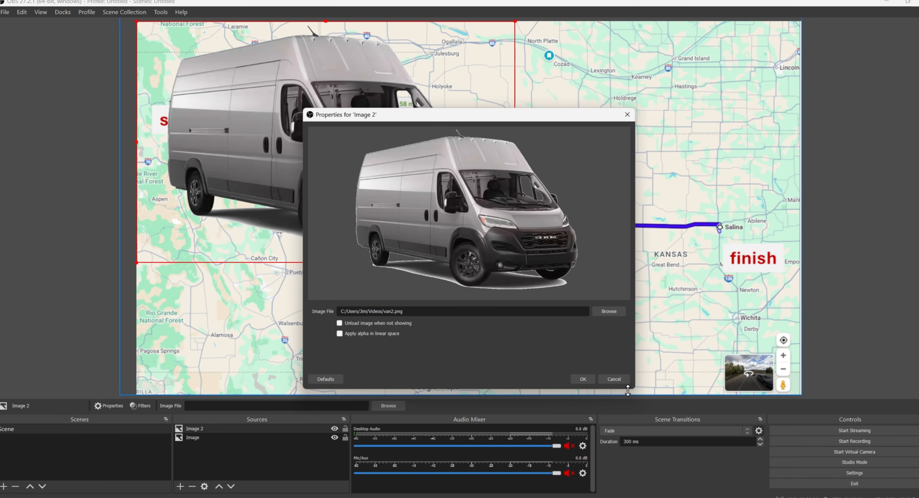
left_click(583, 380)
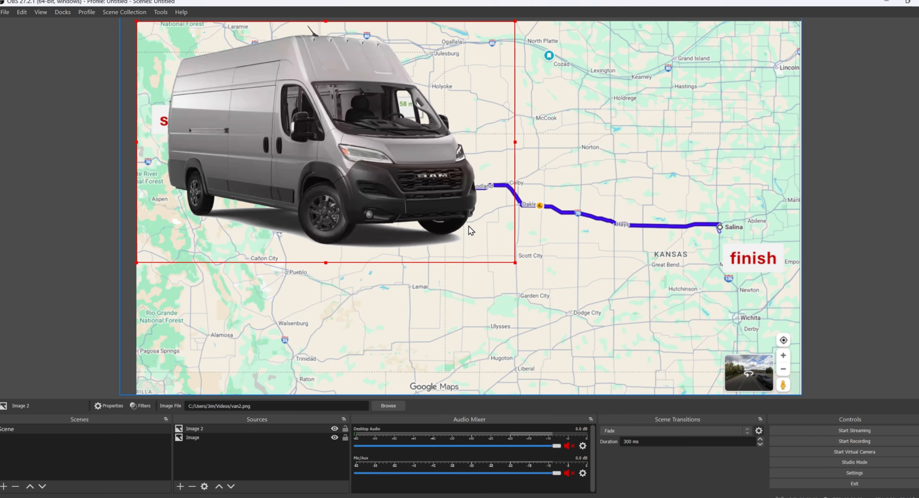
mouse_move(514, 263)
left_mouse_down()
mouse_move(444, 219)
mouse_move(264, 143)
mouse_move(187, 50)
mouse_move(214, 82)
mouse_move(223, 120)
mouse_move(201, 164)
mouse_move(181, 164)
left_mouse_up()
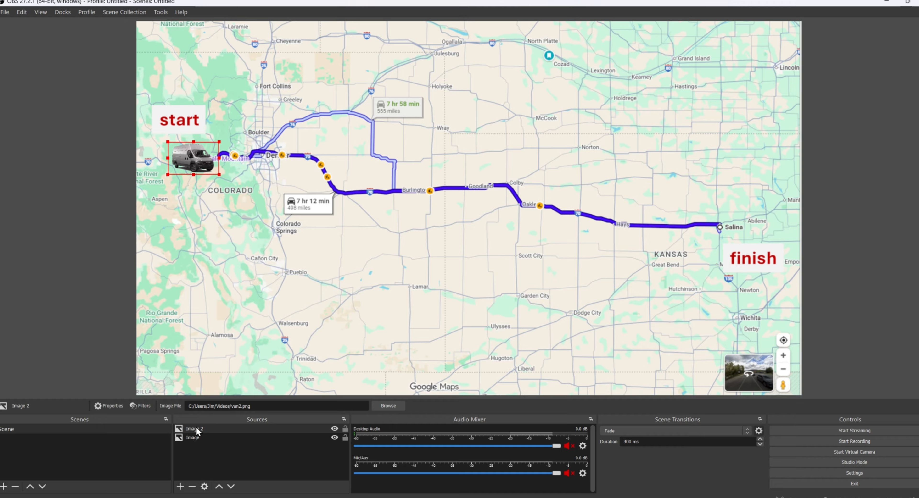
Record the van image being dragged along the route from start toward Denver and on to Salina.
left_click(216, 429)
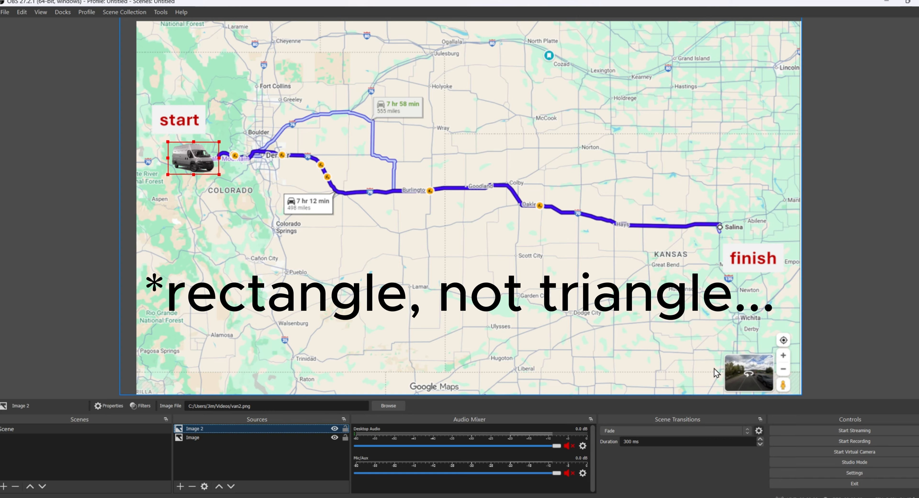
left_click(863, 441)
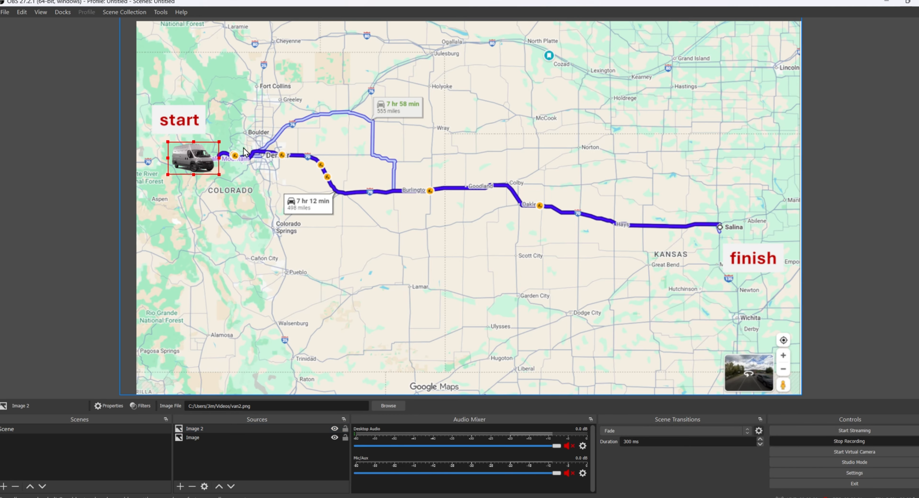
left_click_drag(203, 163, 717, 230)
left_click_drag(747, 233, 764, 240)
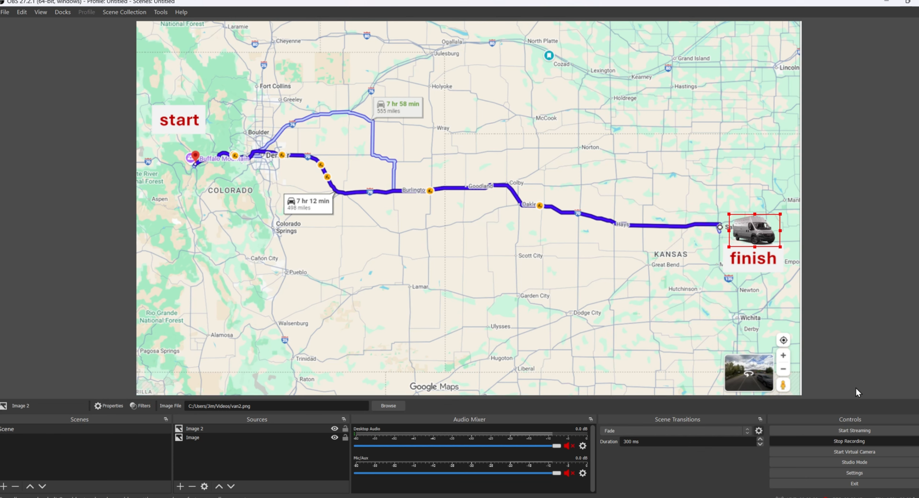
left_click(854, 441)
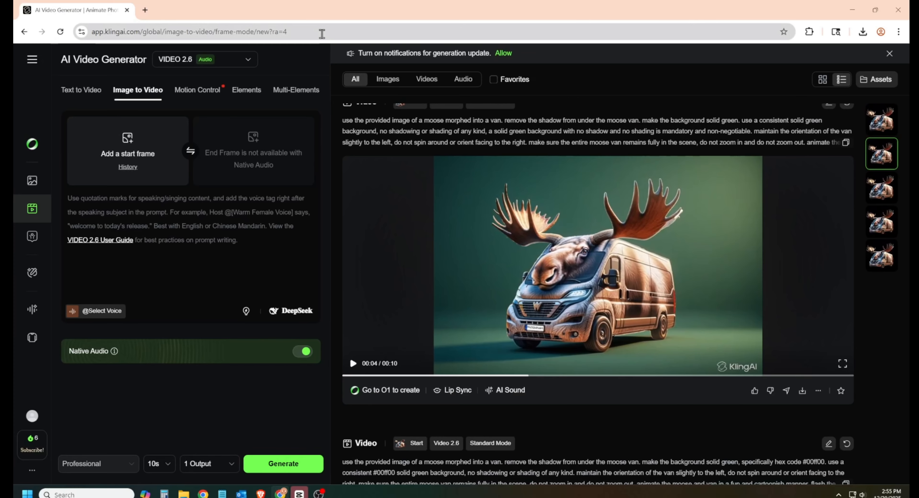
Download the moose-van clip from Kling AI as a video and play it to check it.
left_click(322, 31)
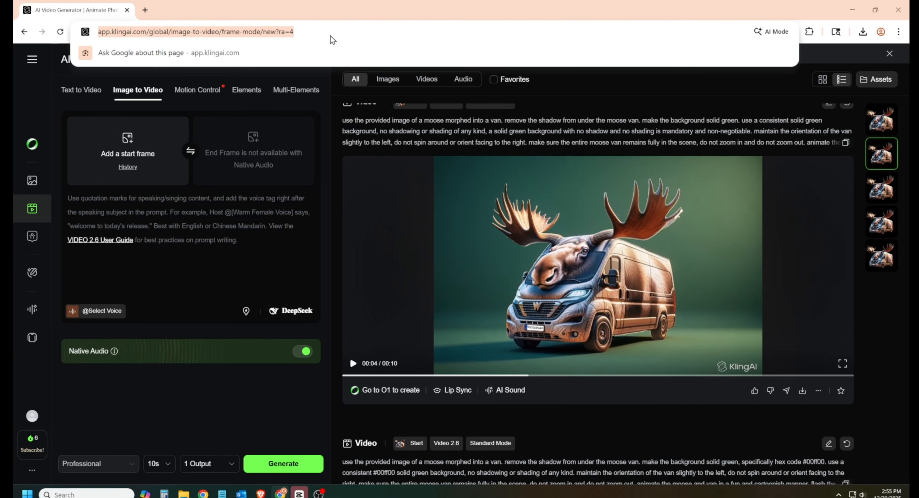
left_click(598, 95)
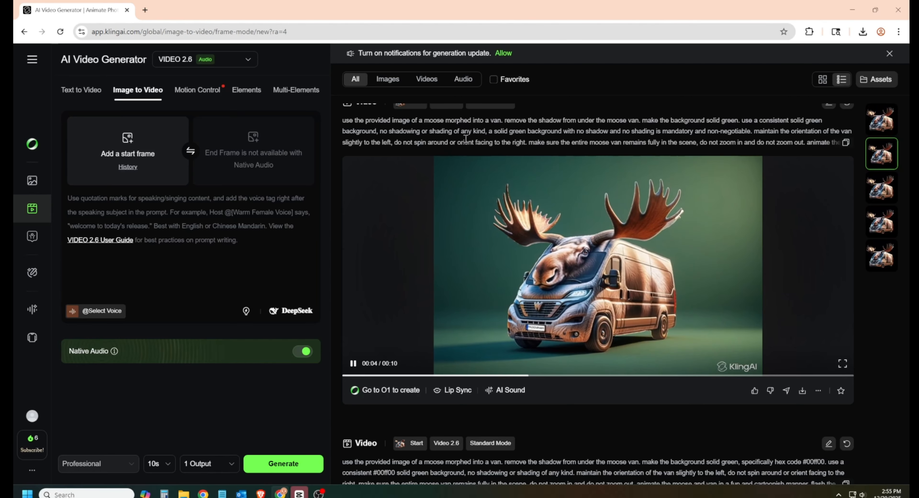
scroll(448, 189, "down", 5)
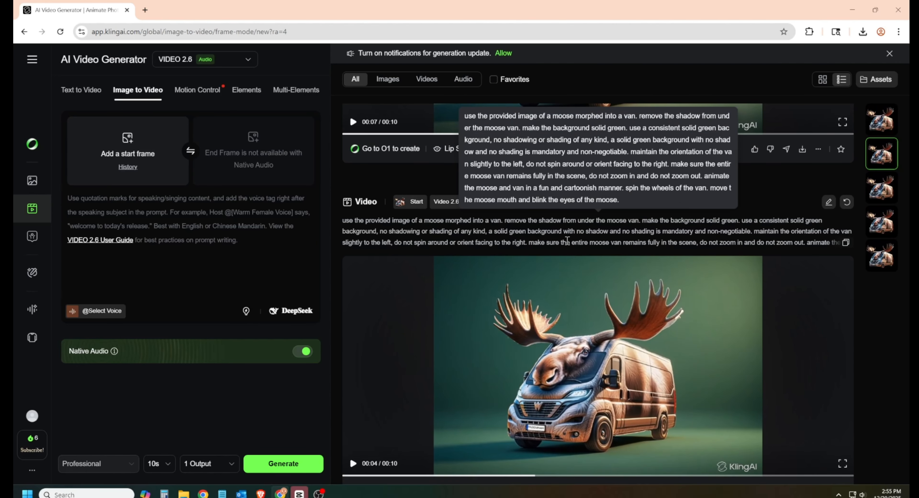
scroll(517, 228, "down", 3)
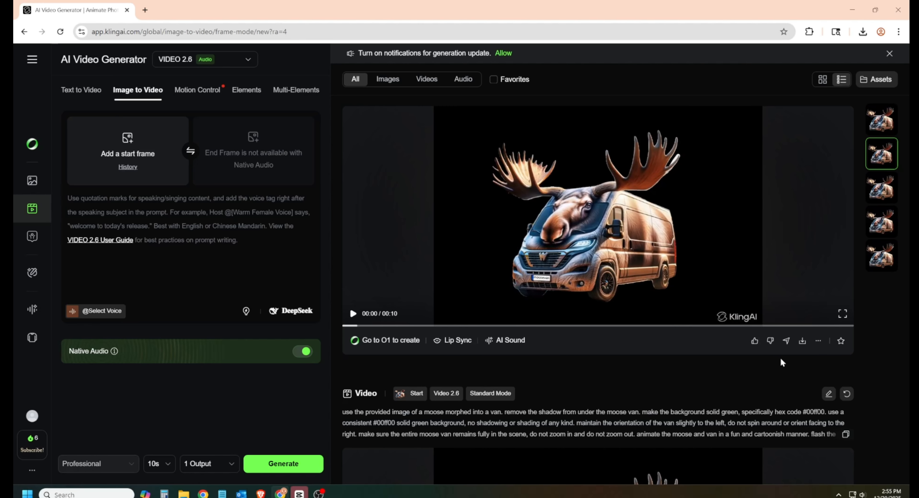
left_click(802, 342)
left_click(721, 264)
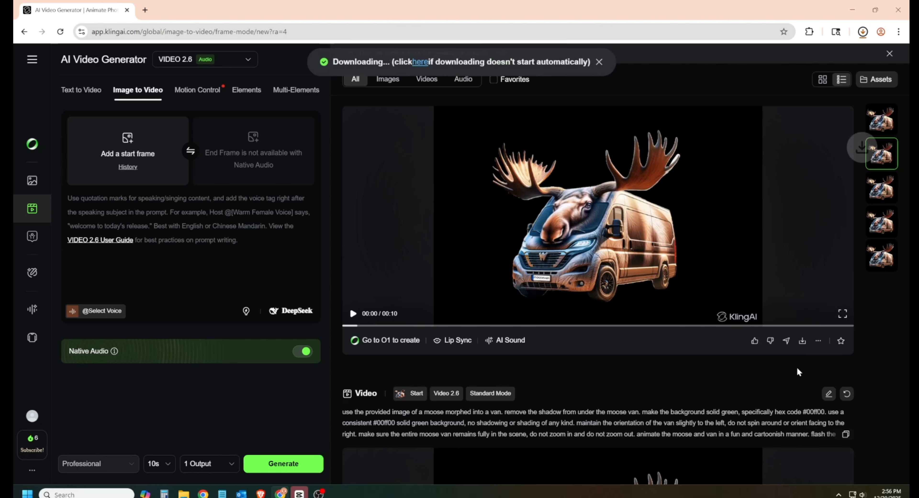
left_click(711, 291)
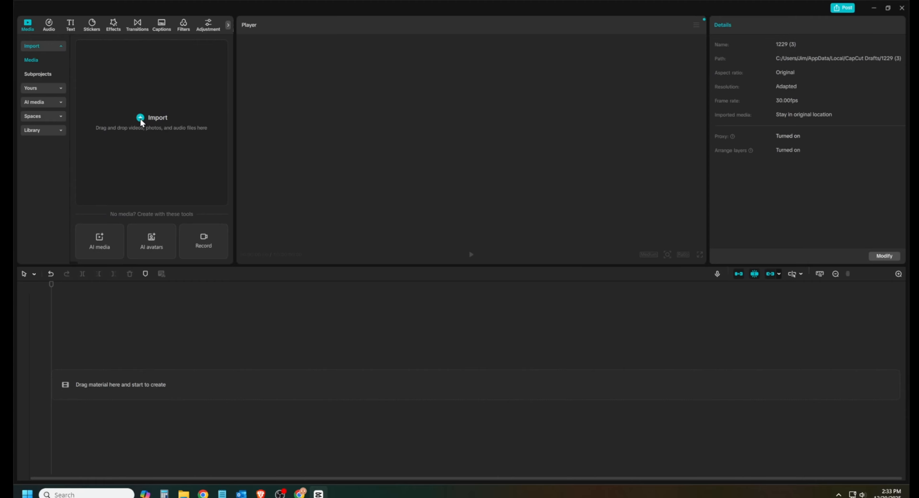
Import AI-moose-animated.mp4 into CapCut and place it on the timeline as a video track.
left_click(140, 119)
left_click(219, 82)
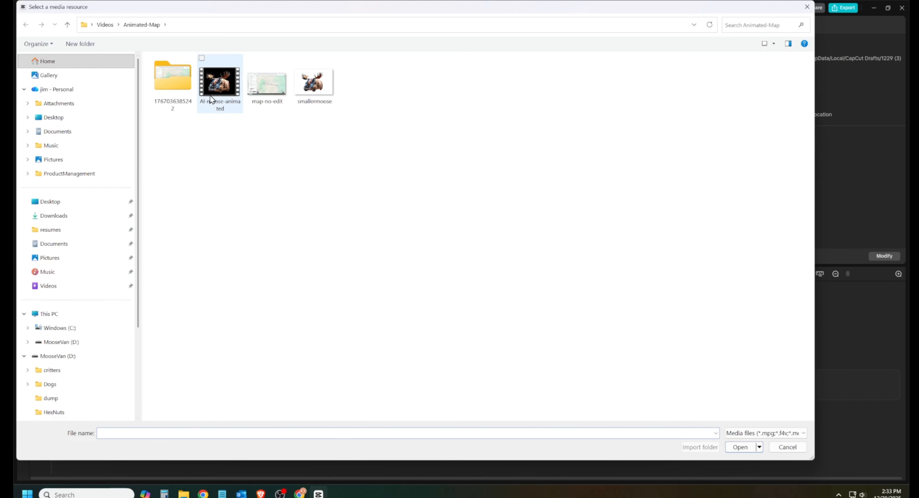
double_click(218, 86)
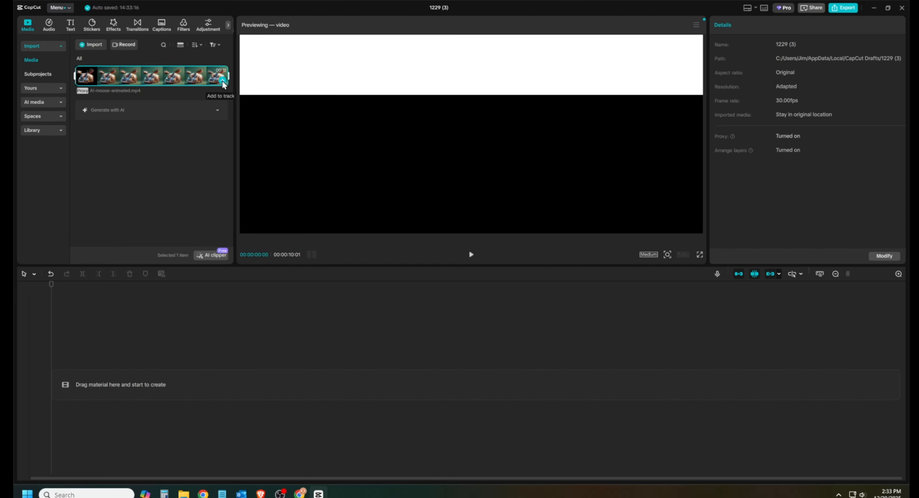
left_click(223, 85)
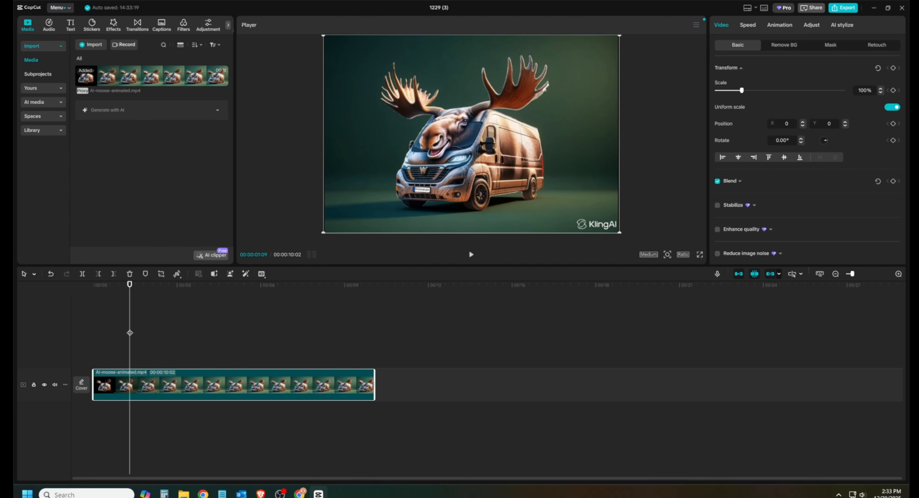
Enable custom background removal with brush size about 54, paint over the moose van, and apply.
left_click(785, 47)
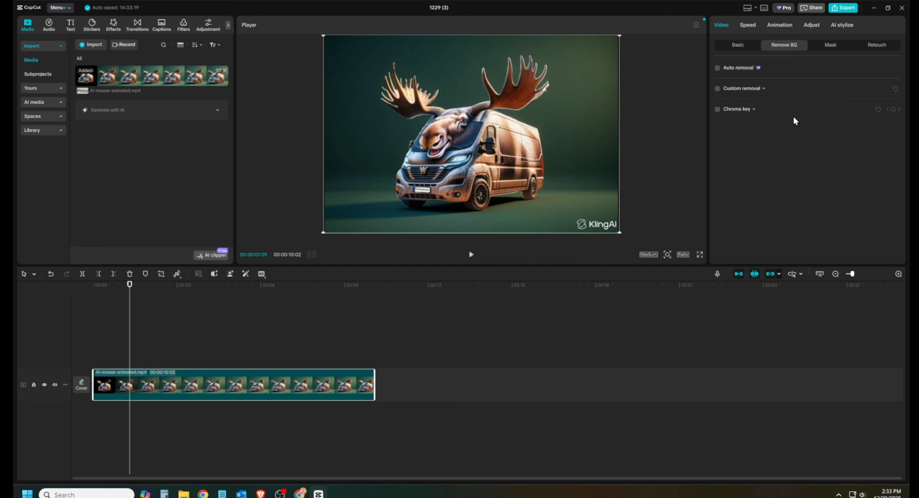
left_click(763, 88)
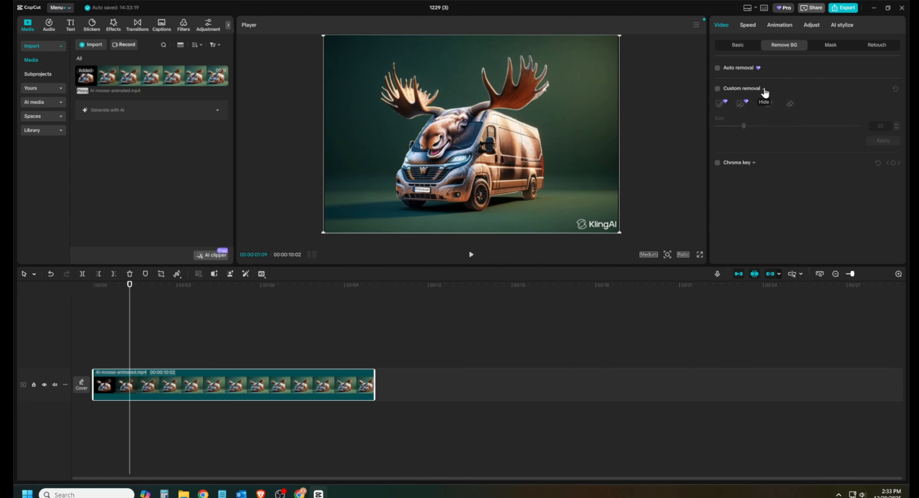
left_click(717, 89)
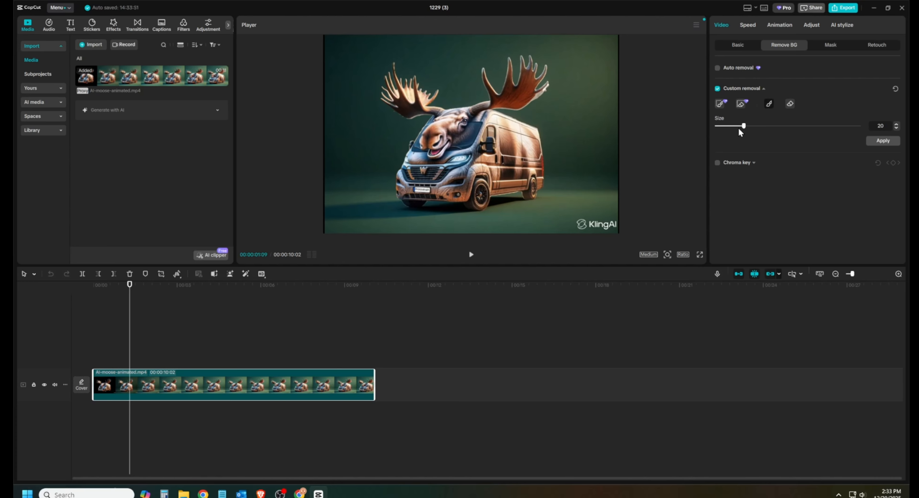
mouse_move(745, 127)
left_mouse_down()
mouse_move(798, 128)
mouse_move(786, 127)
left_mouse_up()
mouse_move(393, 66)
left_mouse_down()
mouse_move(406, 112)
mouse_move(433, 95)
mouse_move(415, 83)
mouse_move(450, 114)
mouse_move(485, 74)
mouse_move(509, 63)
mouse_move(530, 68)
mouse_move(539, 85)
mouse_move(494, 115)
mouse_move(536, 171)
mouse_move(508, 187)
mouse_move(447, 199)
mouse_move(401, 176)
mouse_move(430, 130)
mouse_move(446, 126)
mouse_move(477, 129)
mouse_move(455, 141)
mouse_move(503, 170)
mouse_move(416, 180)
mouse_move(454, 180)
left_mouse_up()
left_click(878, 143)
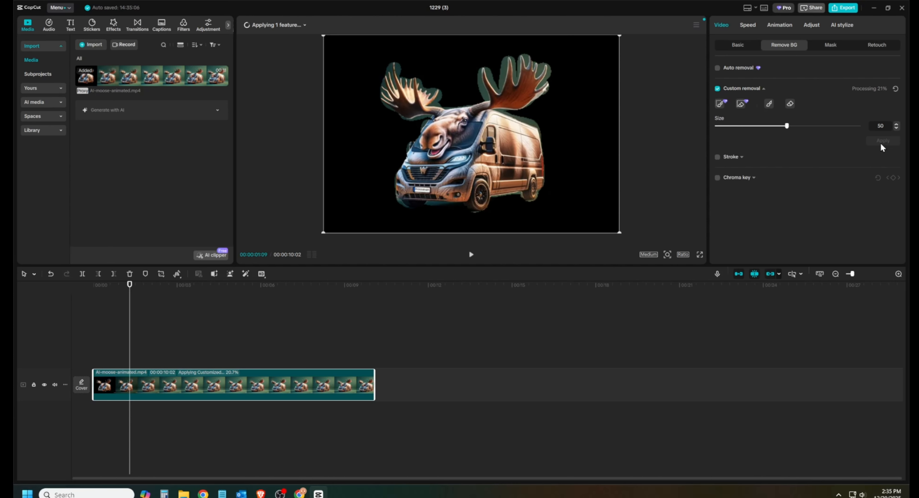
Fill the clip's background with green in the Basic settings.
left_click(738, 45)
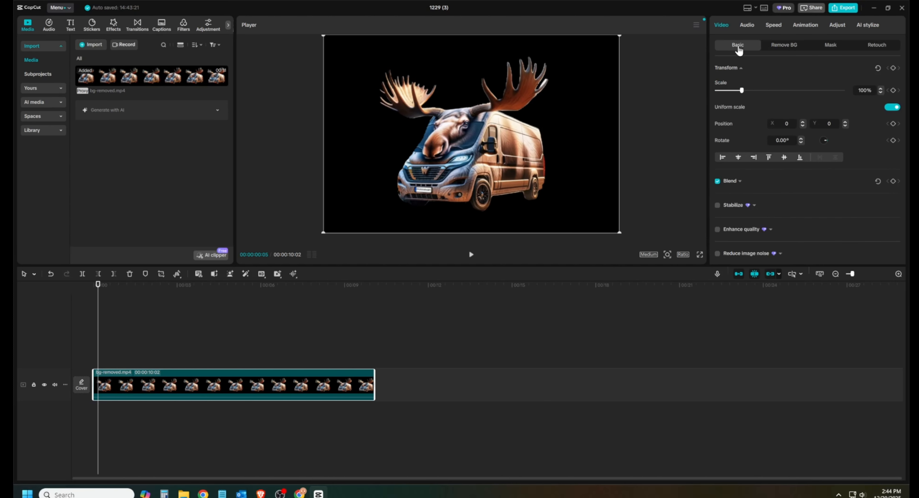
scroll(881, 186, "down", 10)
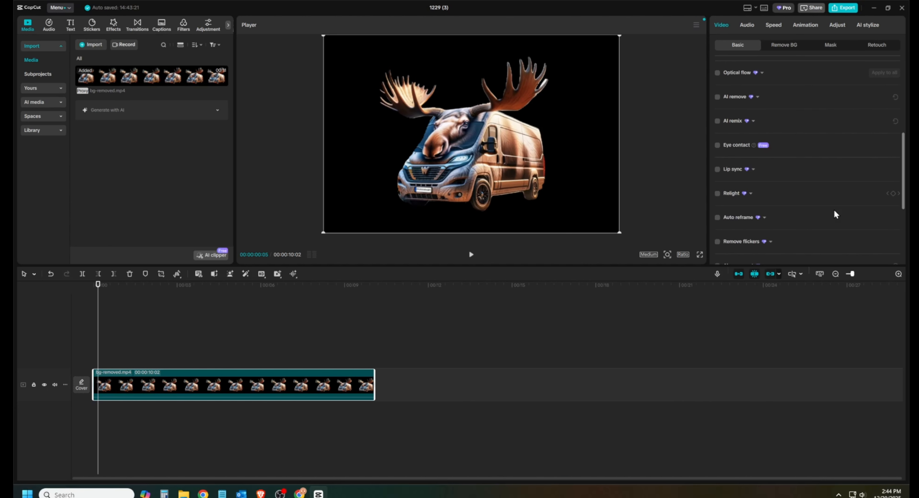
scroll(809, 229, "down", 3)
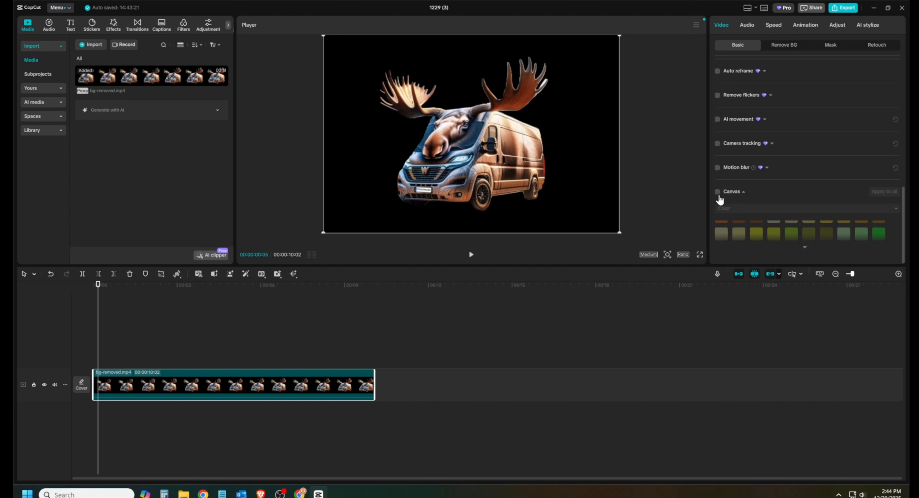
left_click(717, 192)
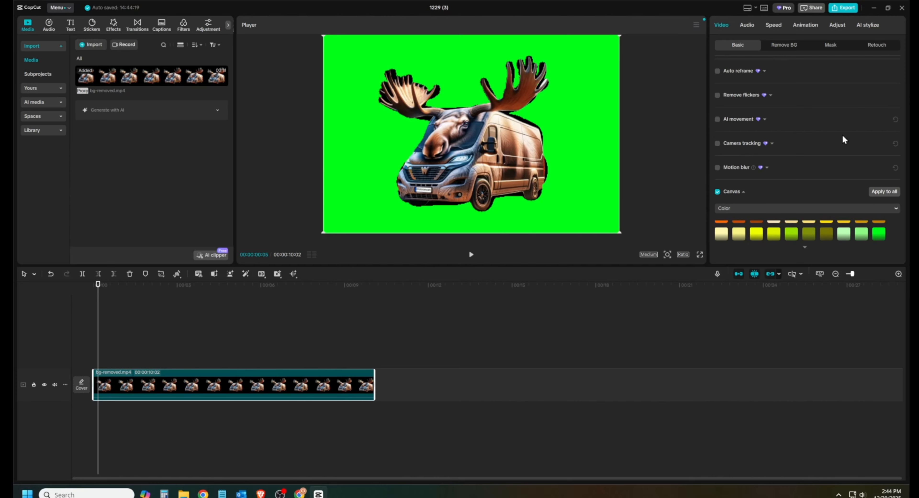
Export the clip as a 4K video named greenmoose.
left_click(843, 8)
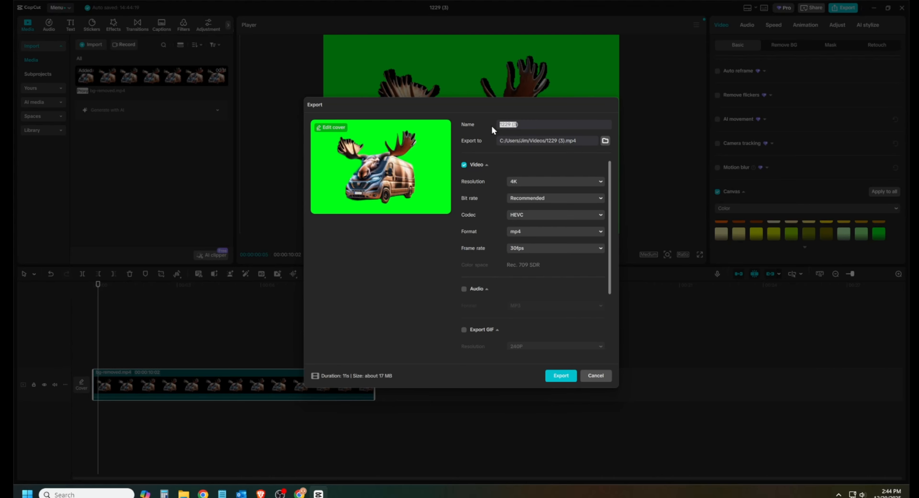
type("greenmoose")
left_click(559, 378)
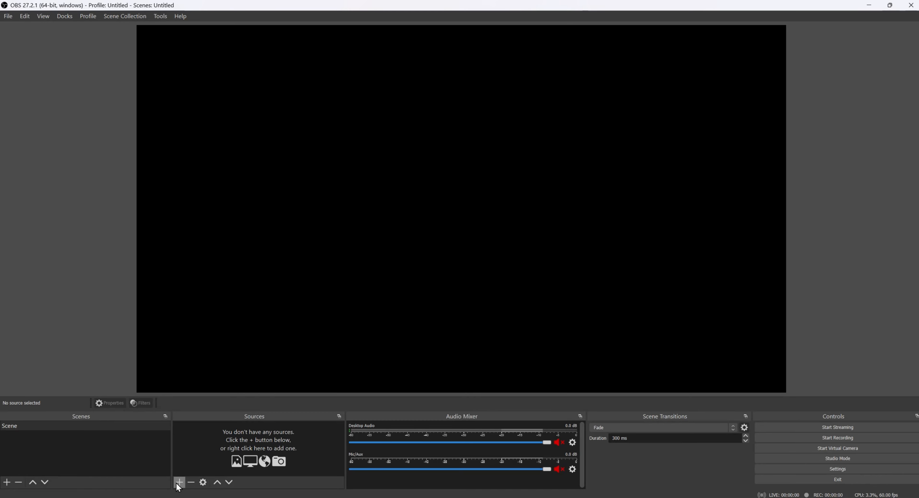
Add Animated-Map/map-no-edit.png as an image source and stretch it to fill the canvas.
left_click(179, 483)
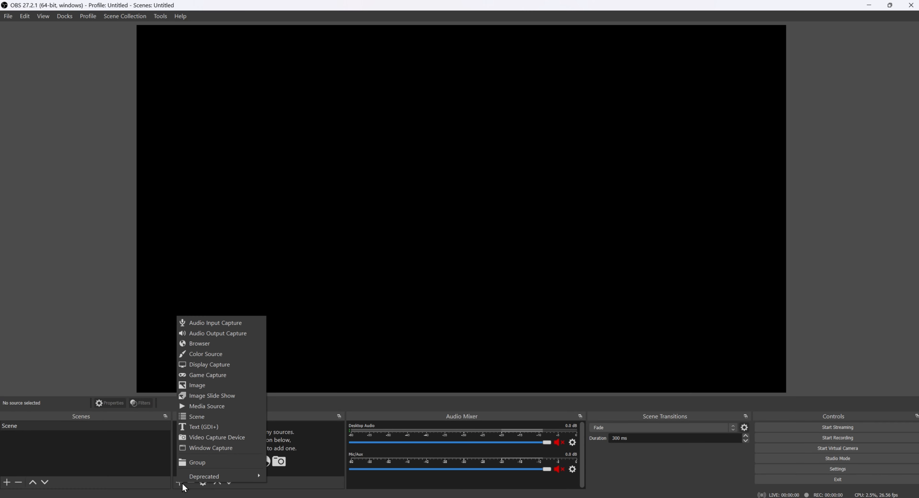
left_click(209, 387)
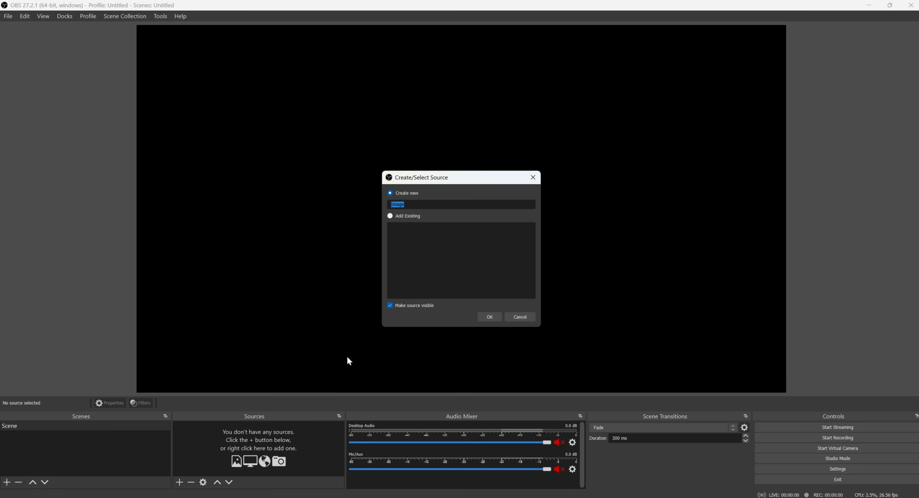
left_click(496, 317)
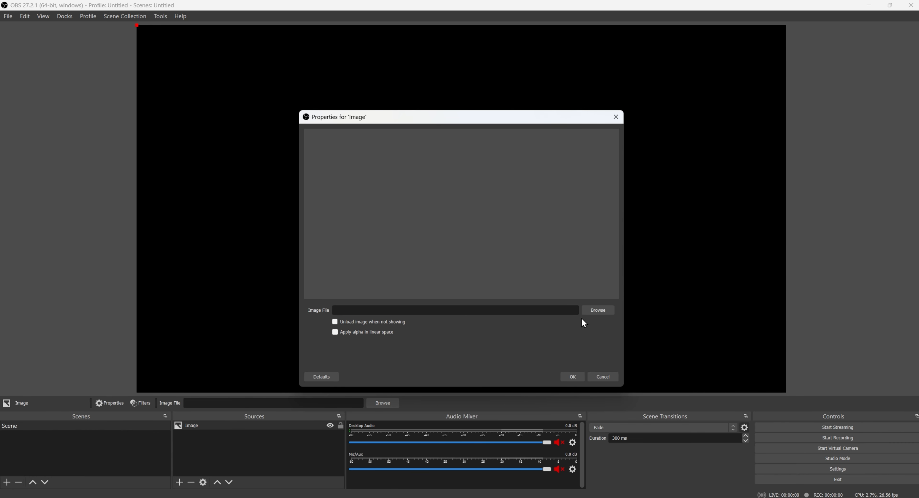
left_click(589, 311)
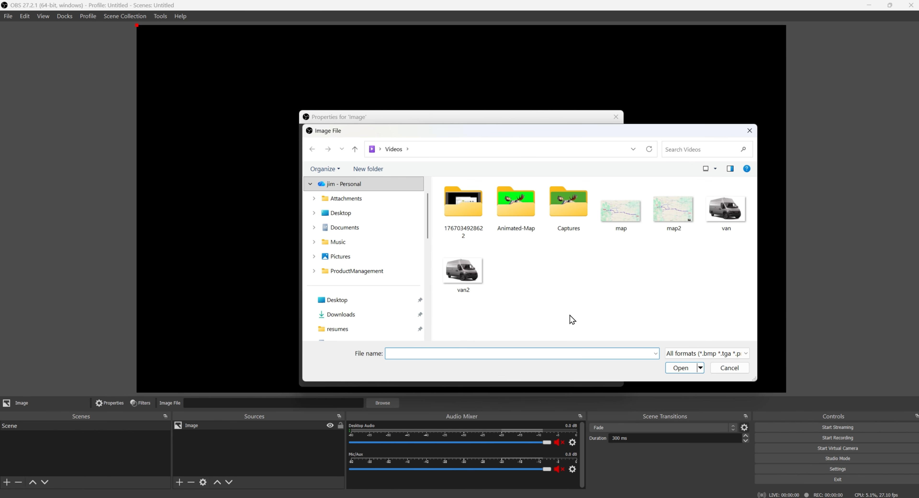
double_click(515, 212)
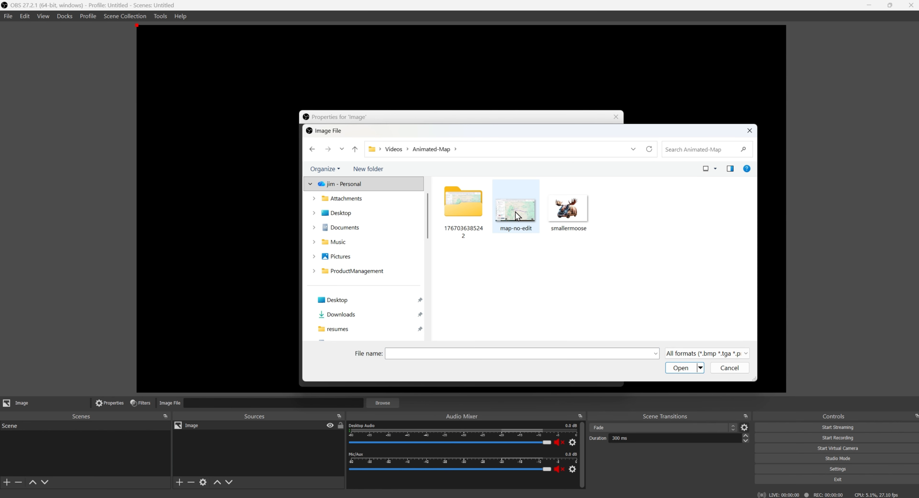
double_click(517, 216)
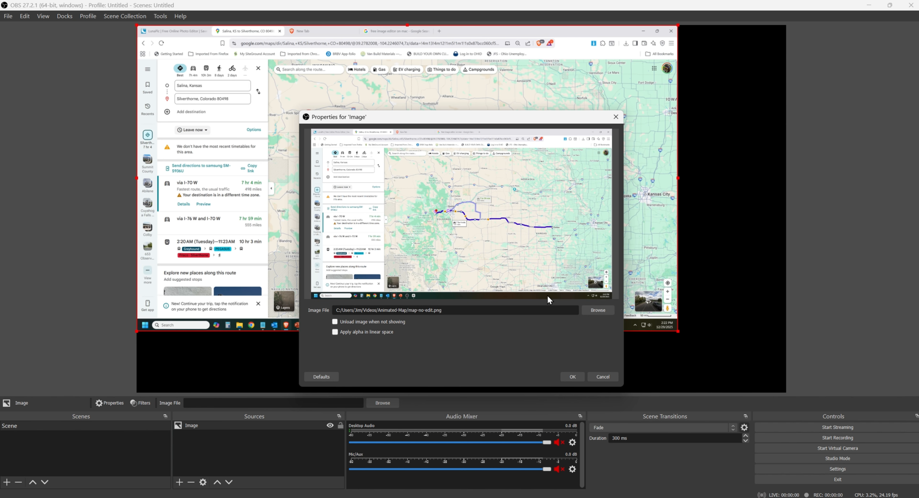
left_click(572, 378)
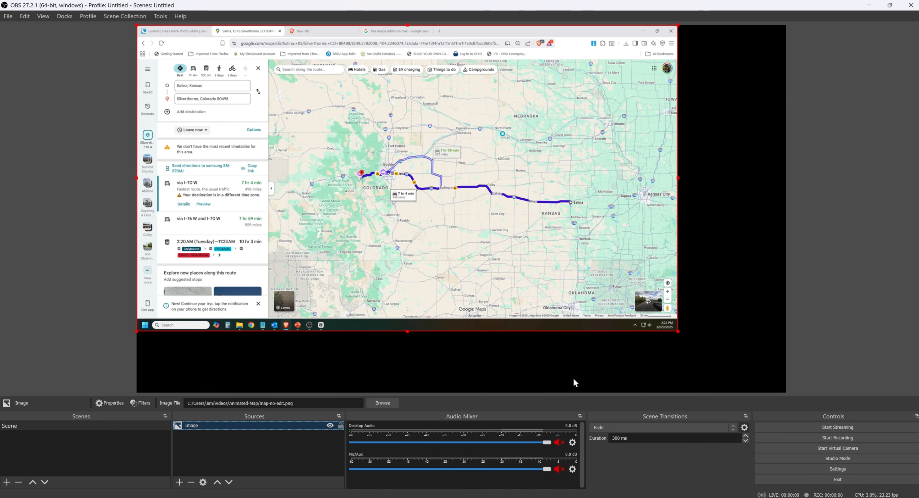
left_click_drag(676, 331, 918, 497)
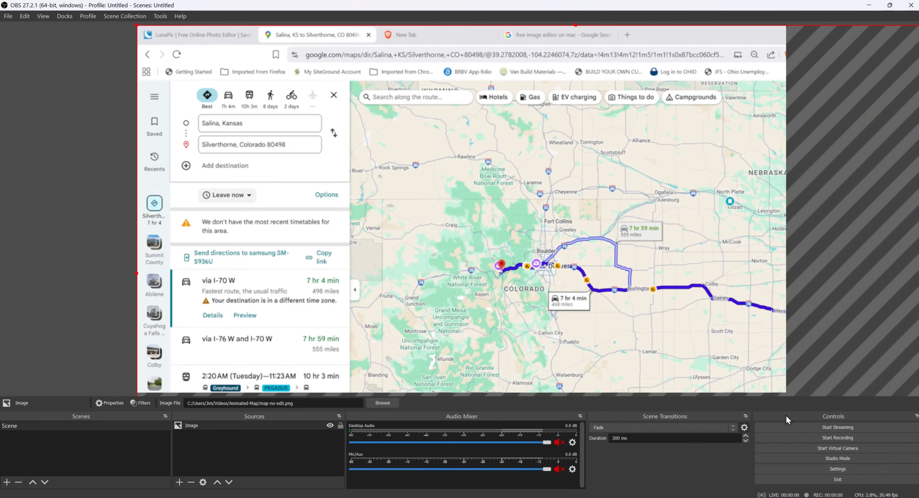
left_click_drag(689, 335, 489, 268)
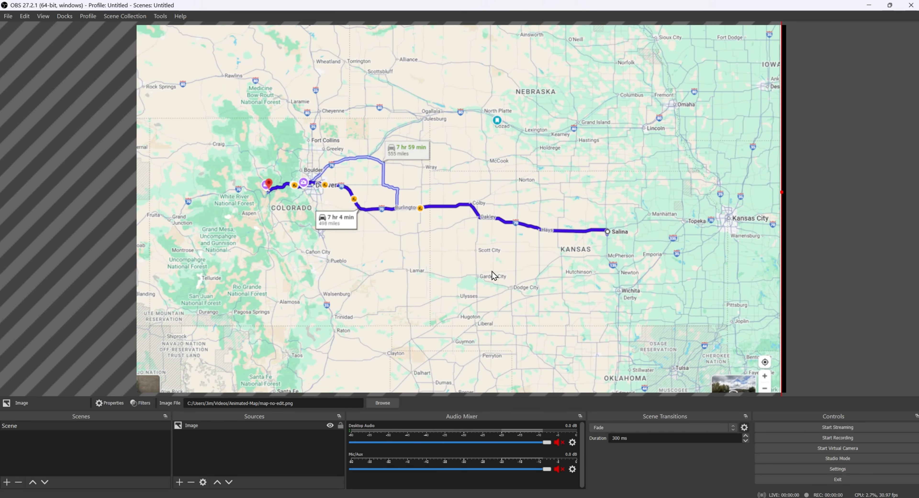
Add a looping Media Source playing greenmoose.mp4 on top of the map.
left_click(179, 484)
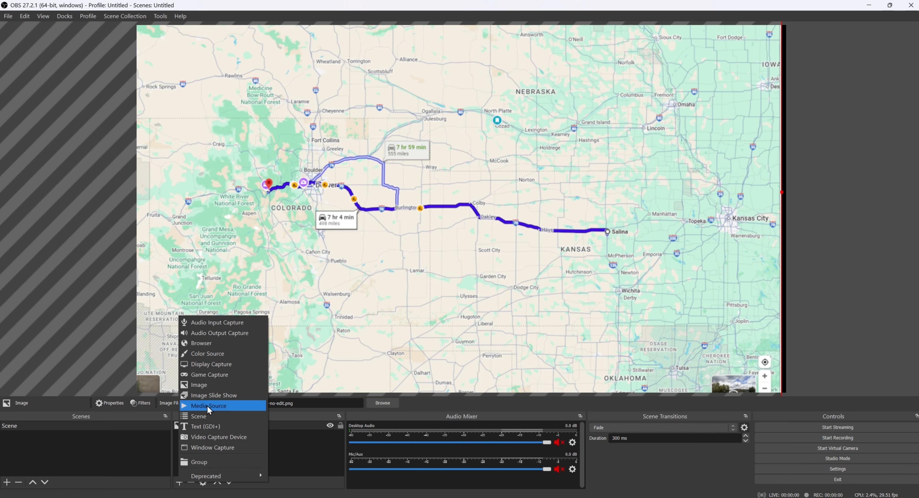
left_click(227, 405)
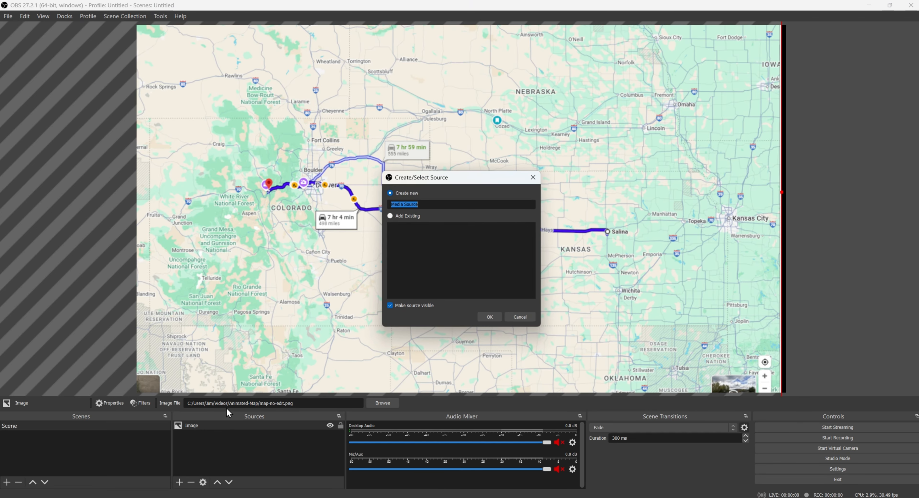
left_click(489, 318)
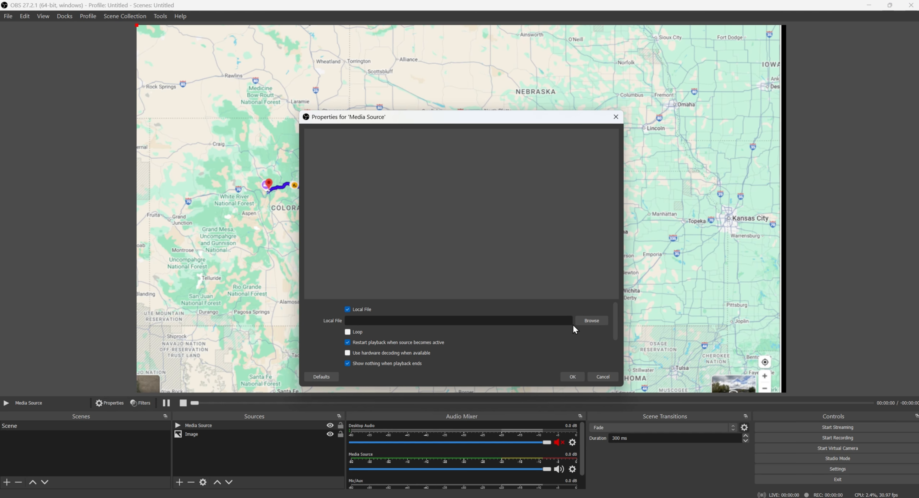
left_click(348, 332)
left_click(590, 322)
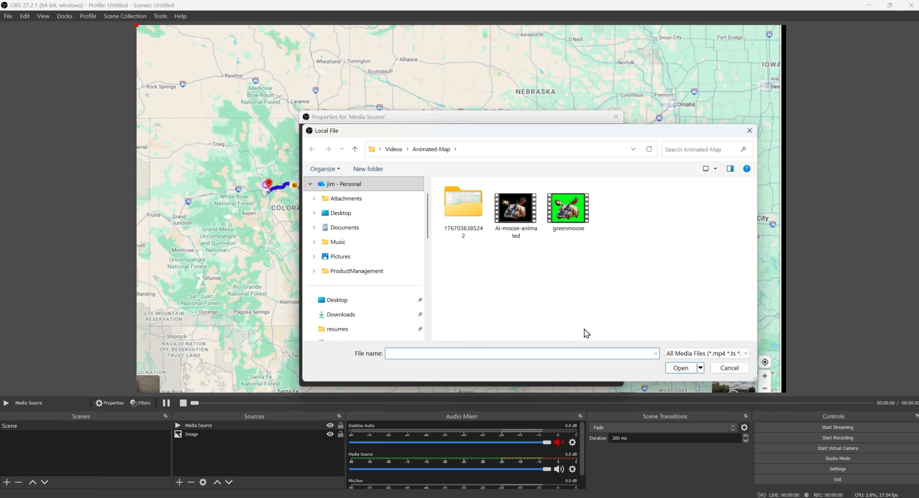
double_click(577, 225)
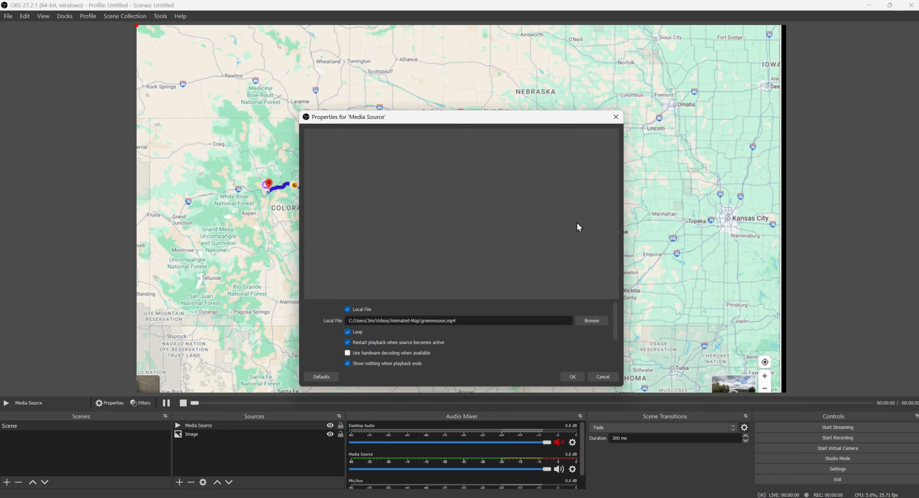
left_click(575, 380)
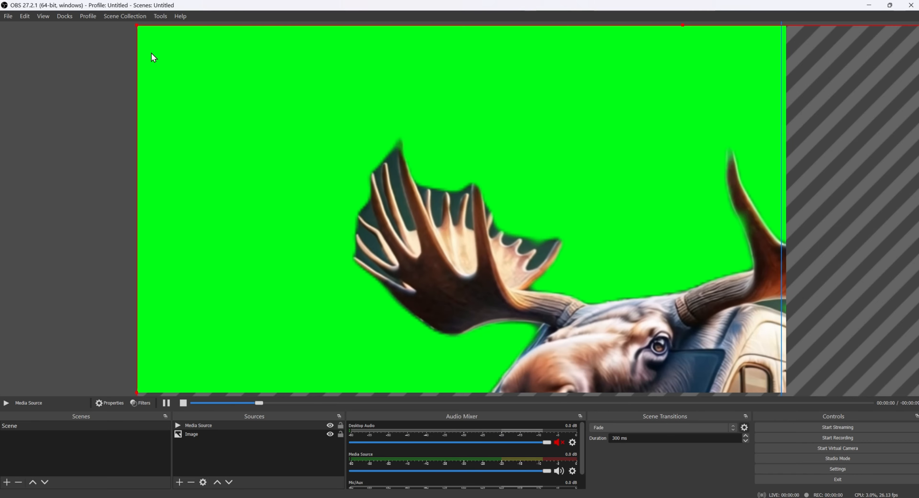
Shrink the greenmoose video to a small box and position it over Salina.
left_click_drag(145, 33, 191, 61)
left_click_drag(321, 161, 255, 59)
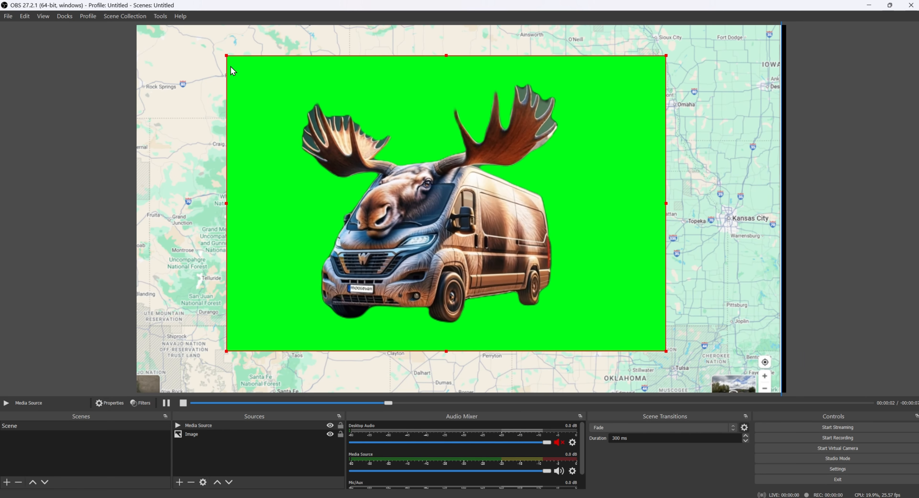
left_click_drag(319, 129, 613, 215)
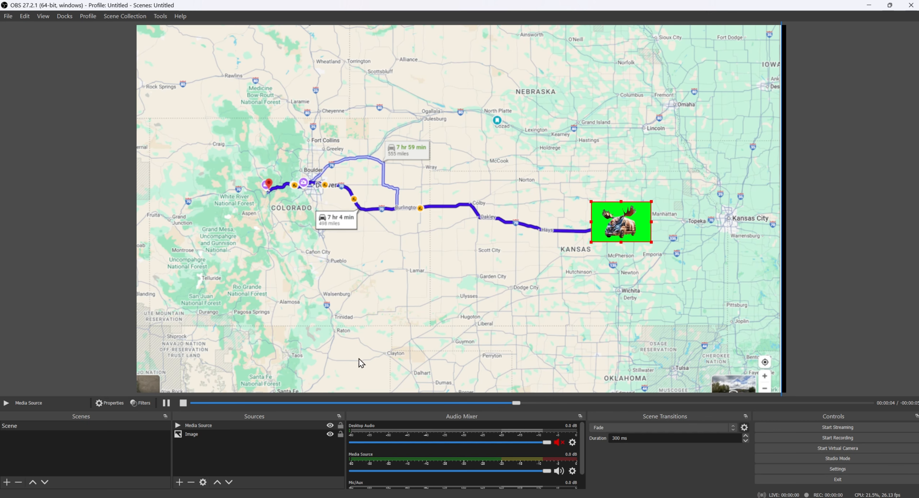
Add a Chroma Key effect filter to the greenmoose media source to remove the green.
right_click(241, 425)
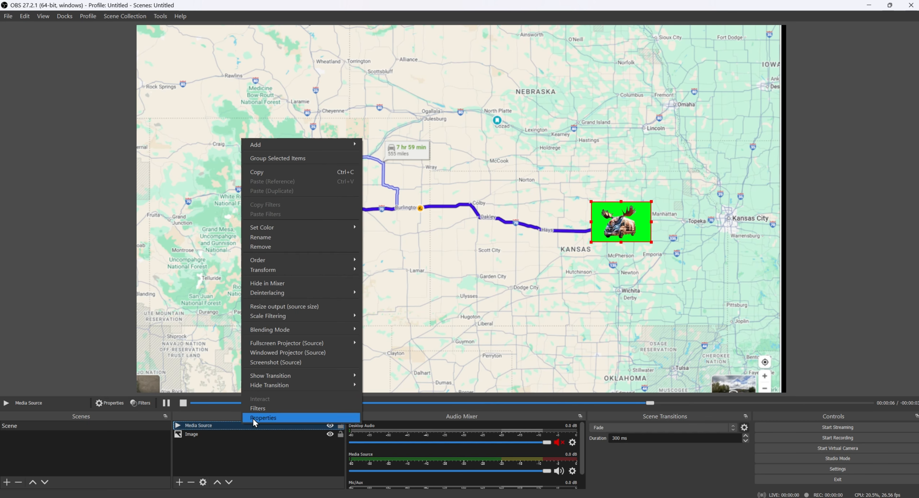
left_click(259, 410)
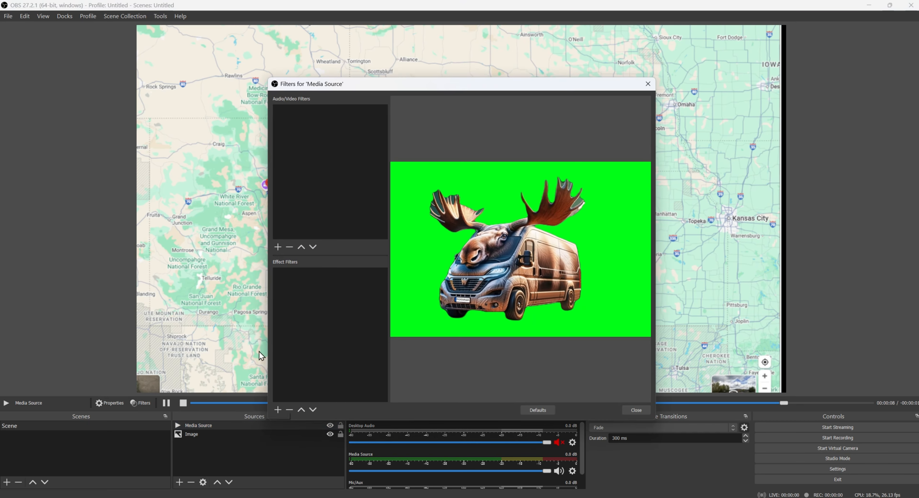
left_click(277, 410)
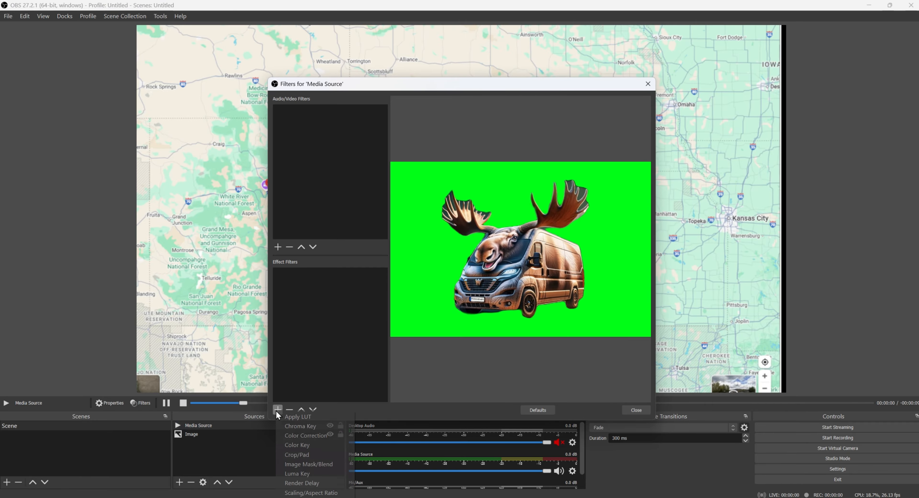
left_click(298, 427)
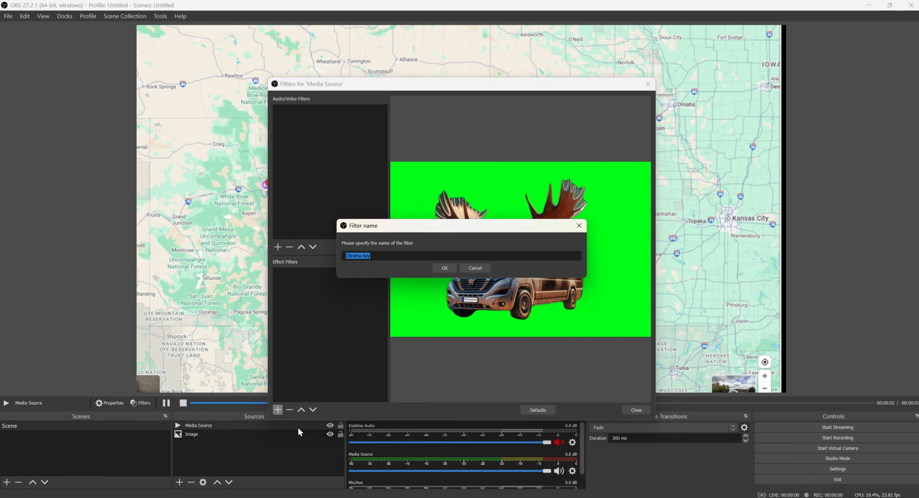
left_click(443, 269)
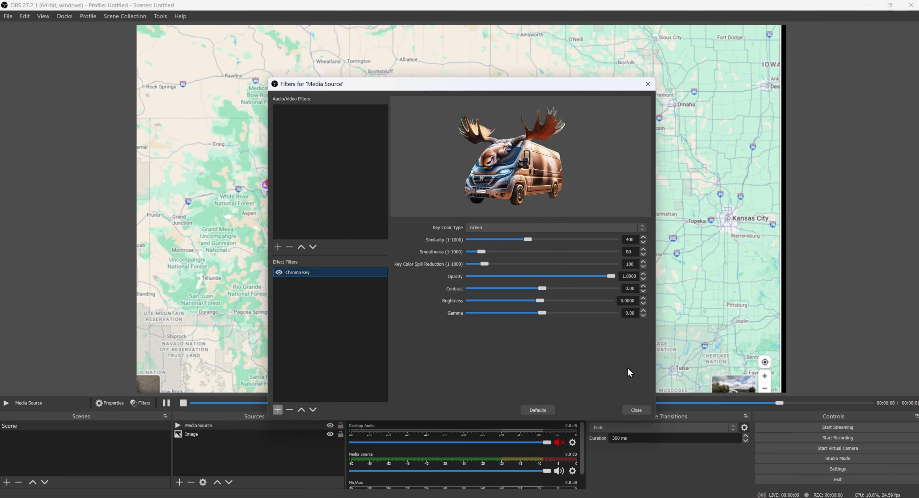
left_click(631, 411)
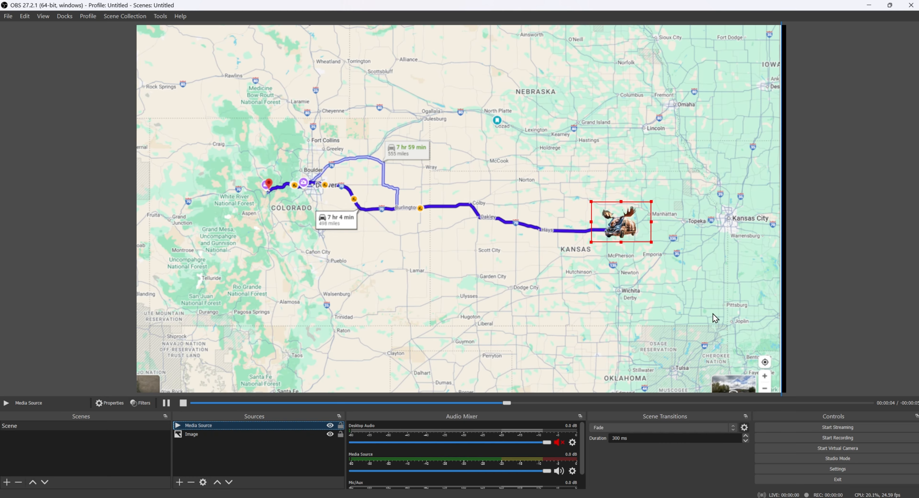
Start recording and drag the moose van west along the route from Salina to Colorado.
left_click(835, 438)
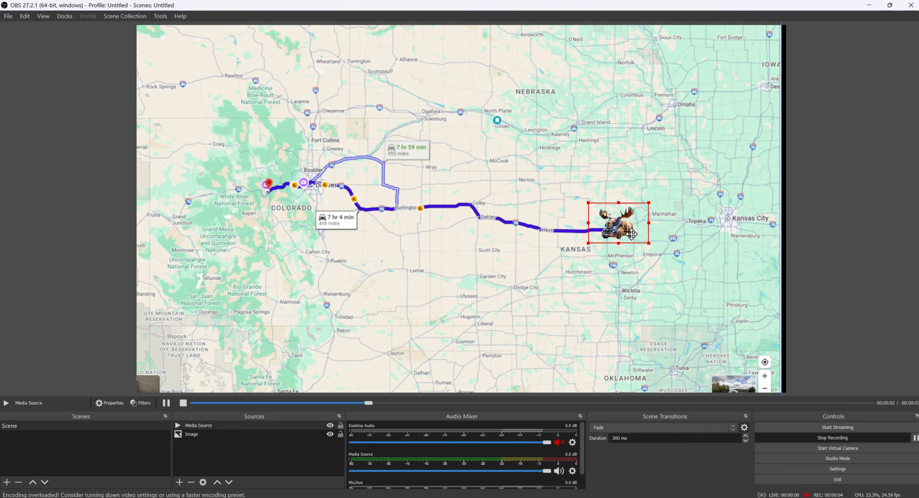
left_click_drag(632, 234, 287, 195)
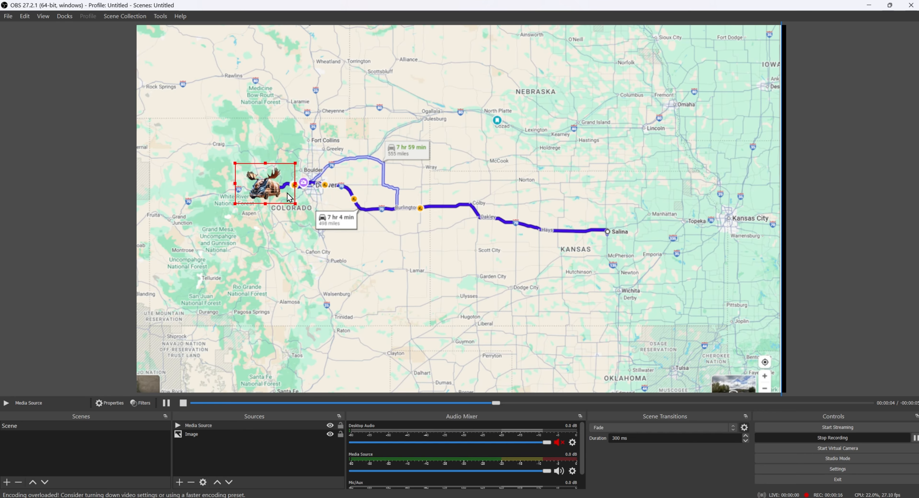